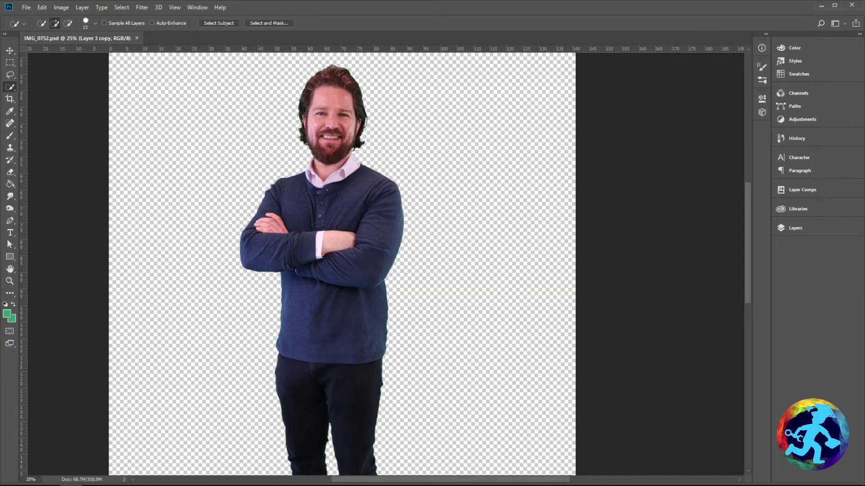
Compare the green-screen Background with the masked Layer 3 copy cutout by switching their visibility, leaving only the cutout shown.
click(802, 226)
click(661, 282)
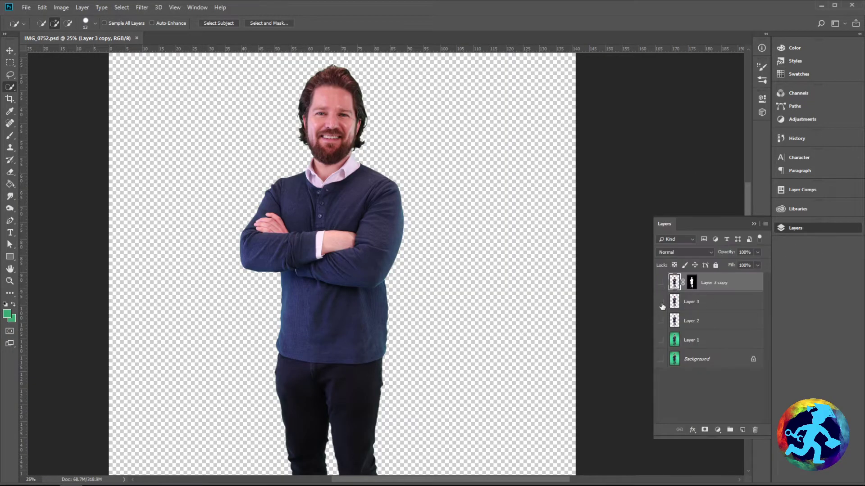
click(661, 360)
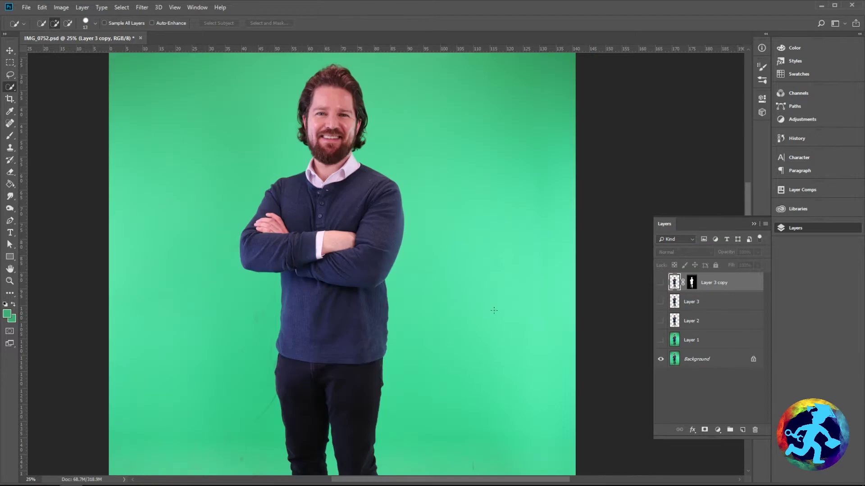
click(661, 282)
click(661, 360)
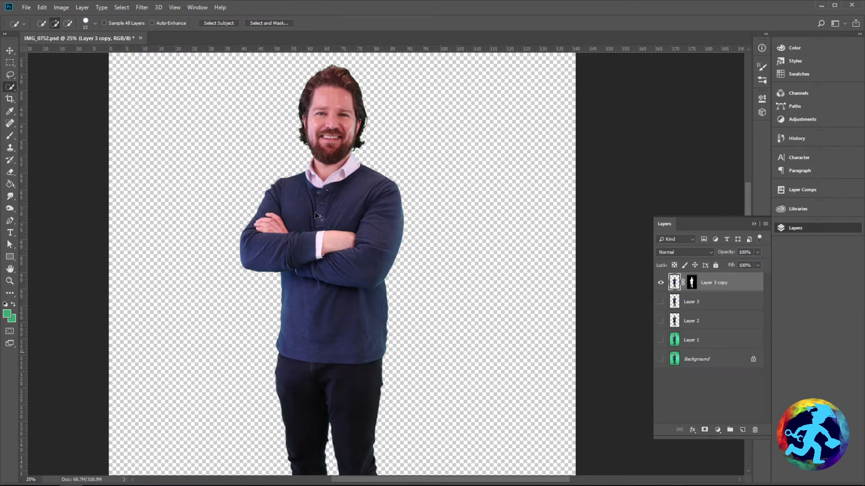
Examine the cutout's edges up close along the sleeve, shoulder and hair for leftover green fringing.
key(ctrl+plus)
key(ctrl+plus)
key(ctrl+plus)
key(ctrl+plus)
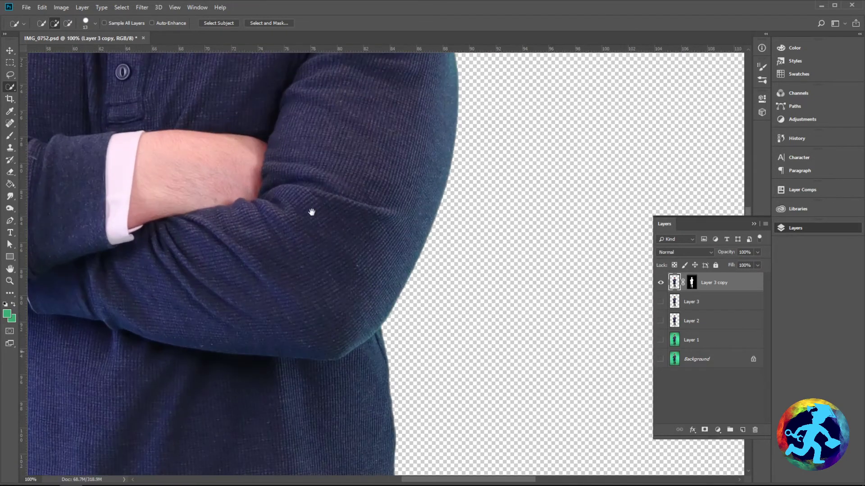
drag(311, 212, 367, 318)
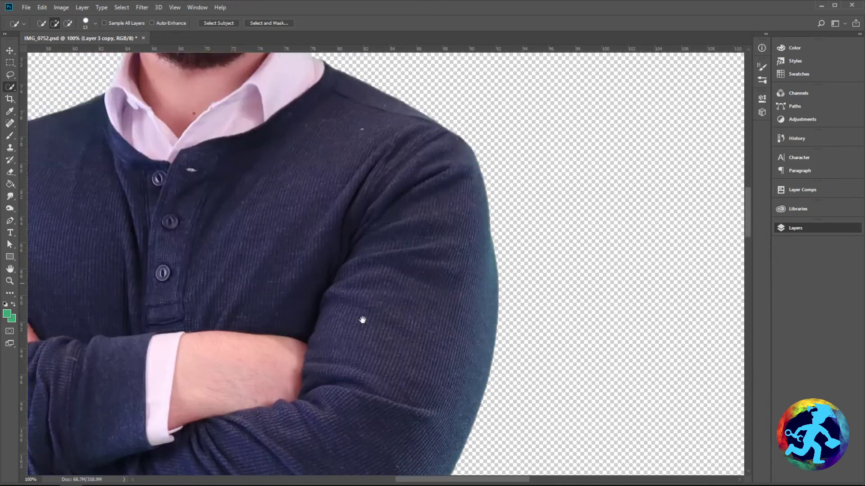
drag(306, 90, 304, 218)
drag(289, 135, 289, 328)
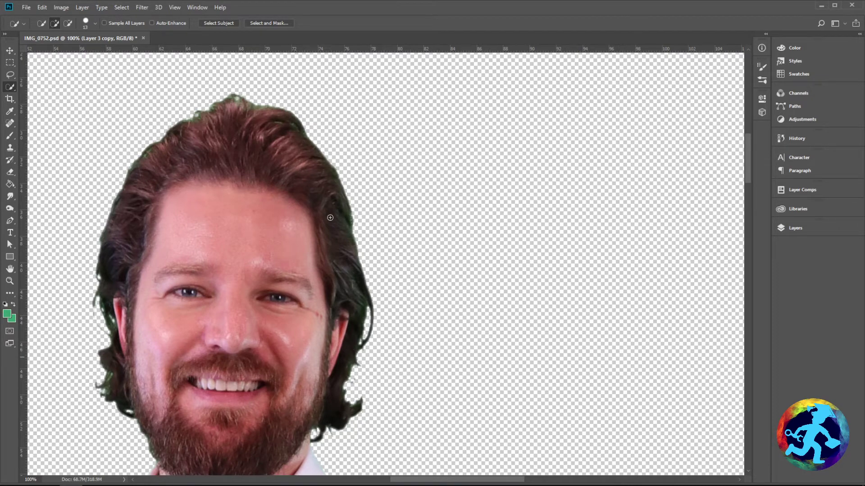
key(ctrl+minus)
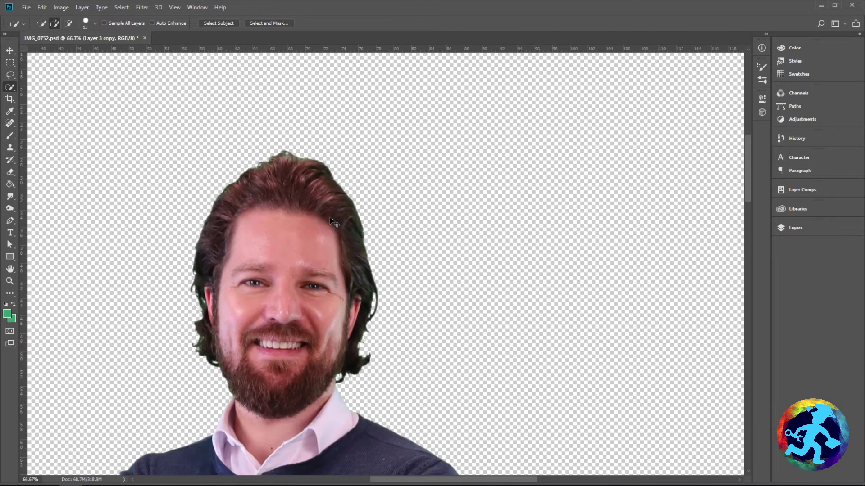
key(ctrl+minus)
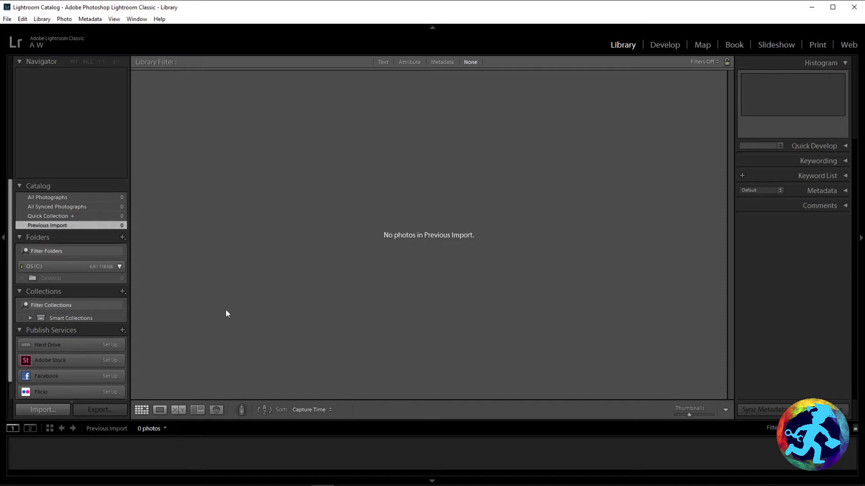
Switch to File Explorer to look at IMG_0752.psd in the Desktop folder, and return to Lightroom.
key(alt+Tab)
drag(127, 108, 197, 146)
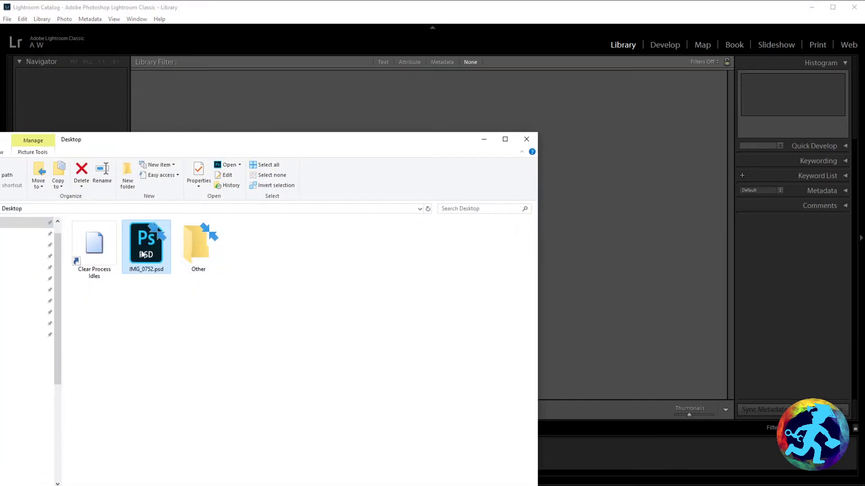
drag(155, 136, 123, 135)
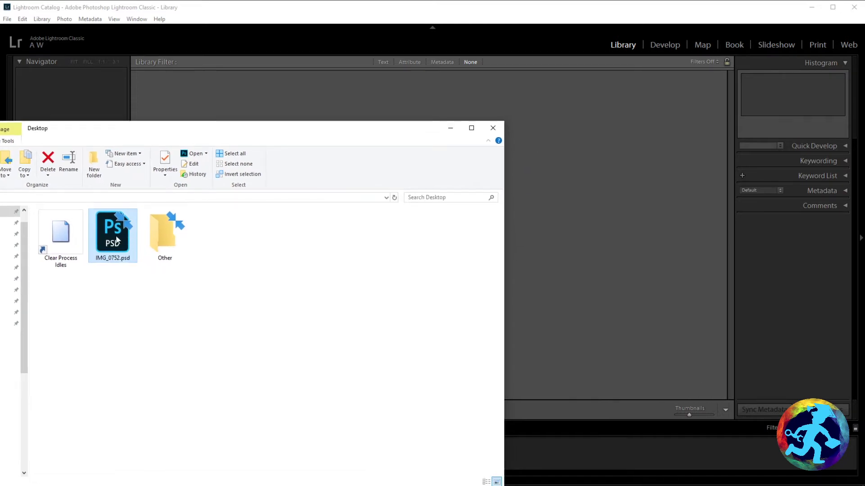
click(206, 23)
click(7, 19)
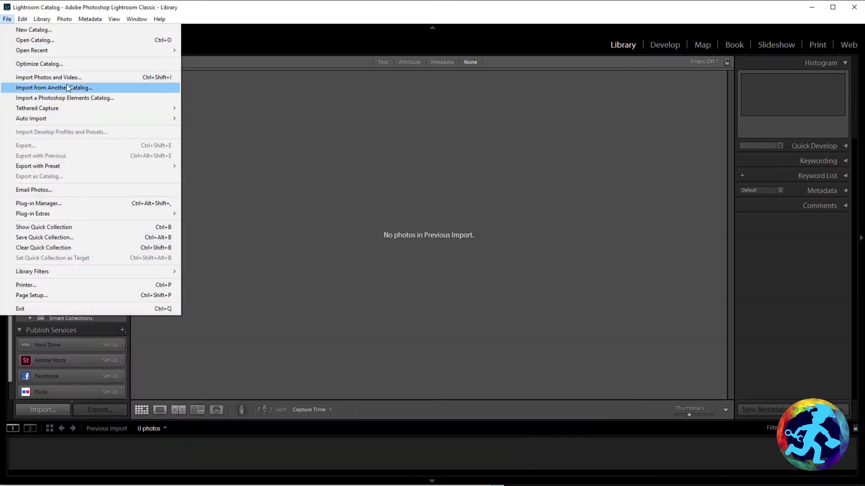
click(216, 14)
key(alt+Tab)
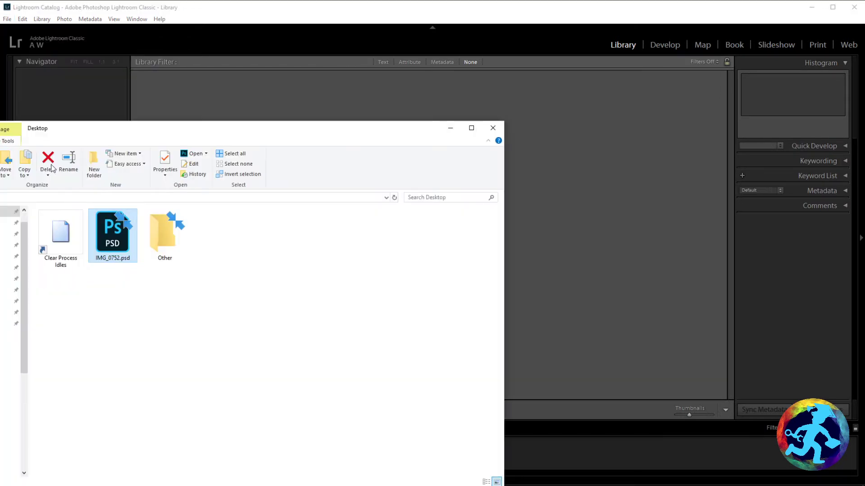
click(335, 102)
Import IMG_0752.psd from the Desktop folder into the catalog with the Add option, previewing it first.
key(ctrl+shift+i)
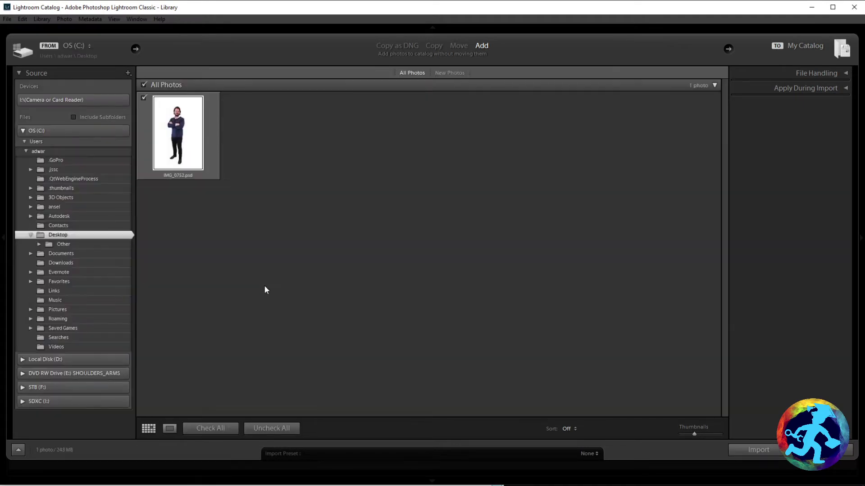
double_click(171, 128)
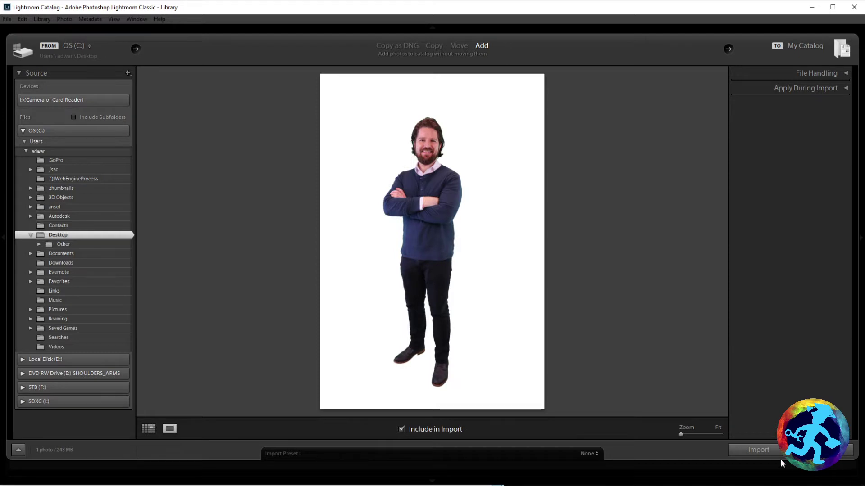
click(762, 449)
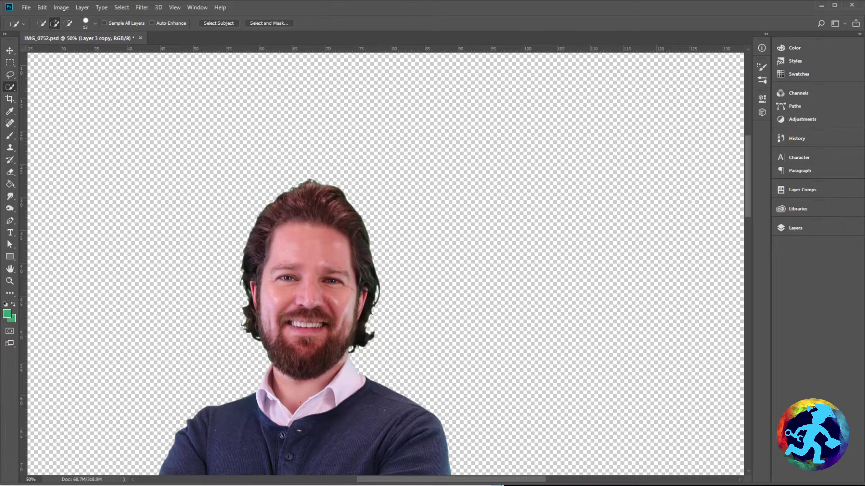
Switch back to Lightroom and inspect the imported photo's hair edges at 1:1 magnification.
key(alt+Tab)
key(alt+Tab)
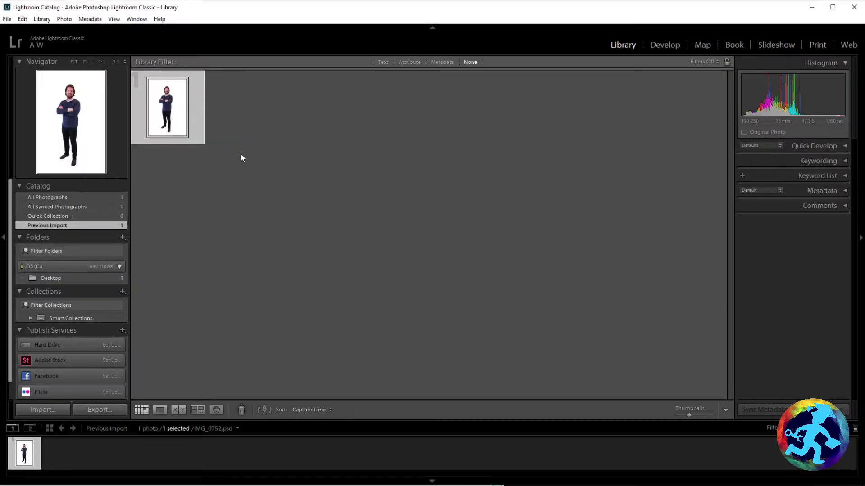
double_click(189, 107)
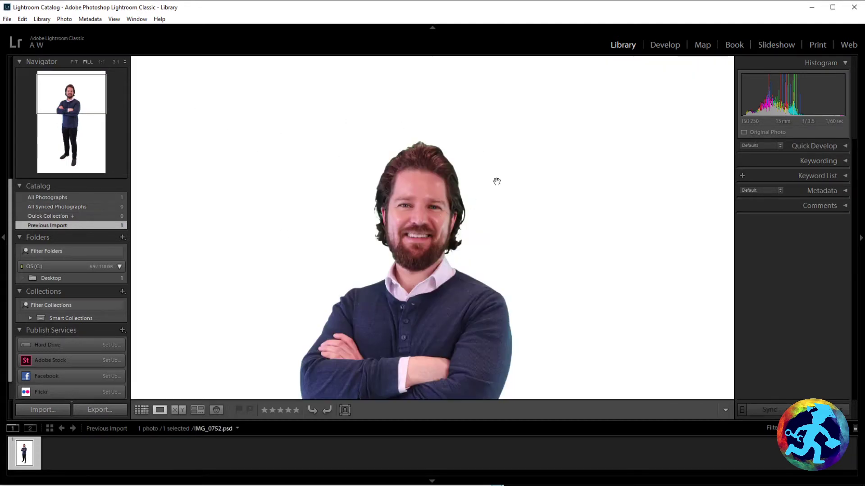
click(502, 254)
drag(417, 96, 371, 254)
drag(361, 139, 378, 224)
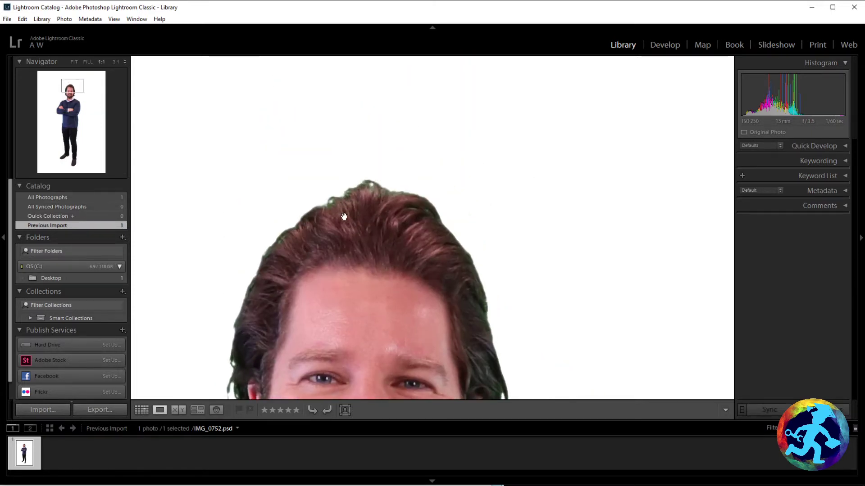
drag(452, 270, 477, 216)
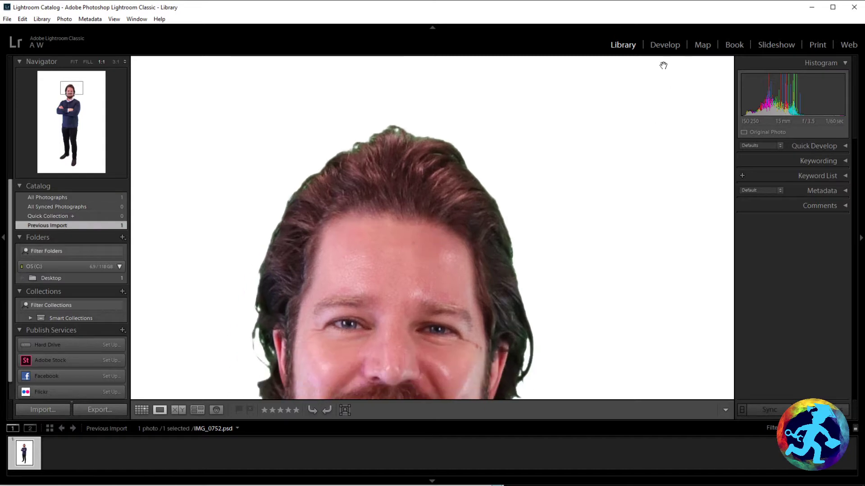
Open the photo in the Develop module and collapse the Basic, Tone Curve and HSL / Color sections, keeping the Histogram expanded.
click(664, 44)
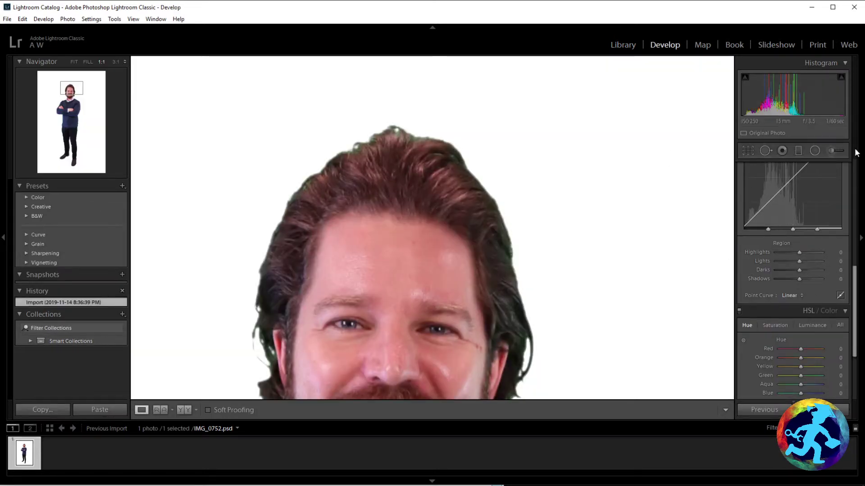
click(843, 62)
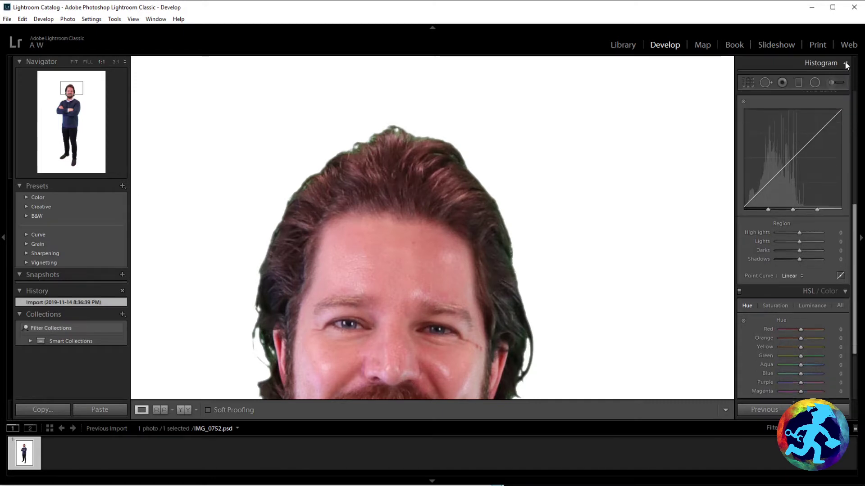
click(845, 291)
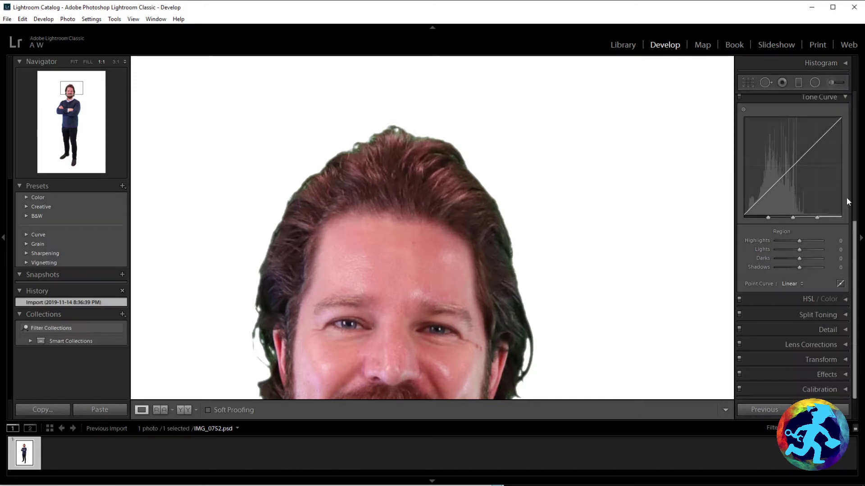
scroll(847, 97, up, 1)
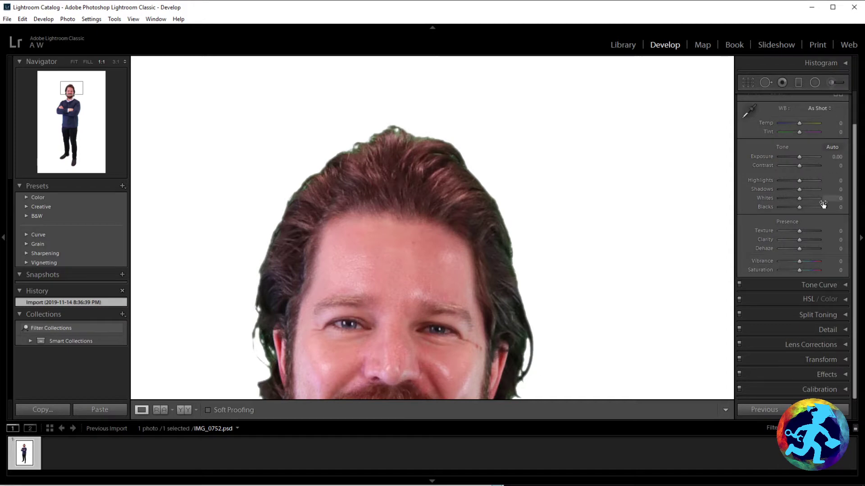
scroll(844, 97, up, 1)
click(842, 98)
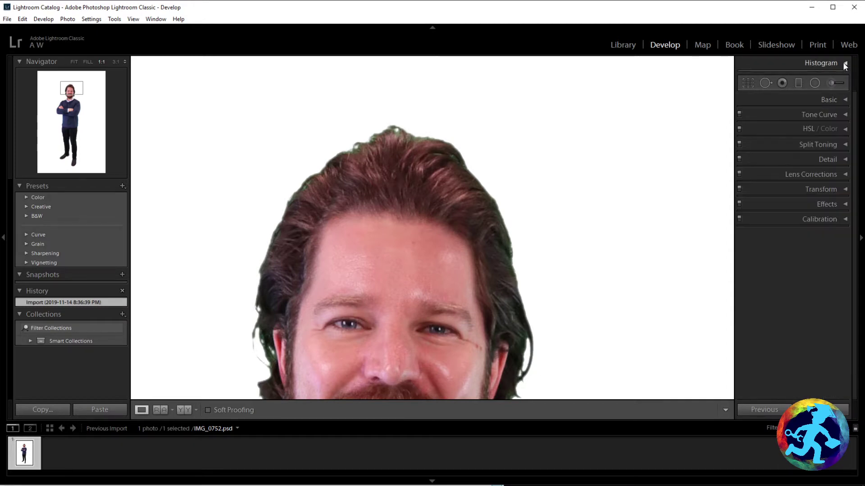
click(842, 62)
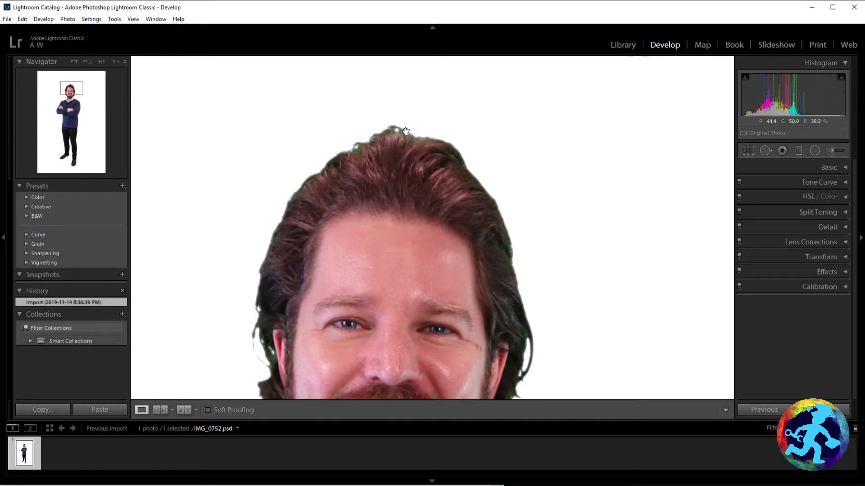
Enable Remove Chromatic Aberration in the Lens Corrections profile settings, comparing the hair edges with it off and on.
click(817, 241)
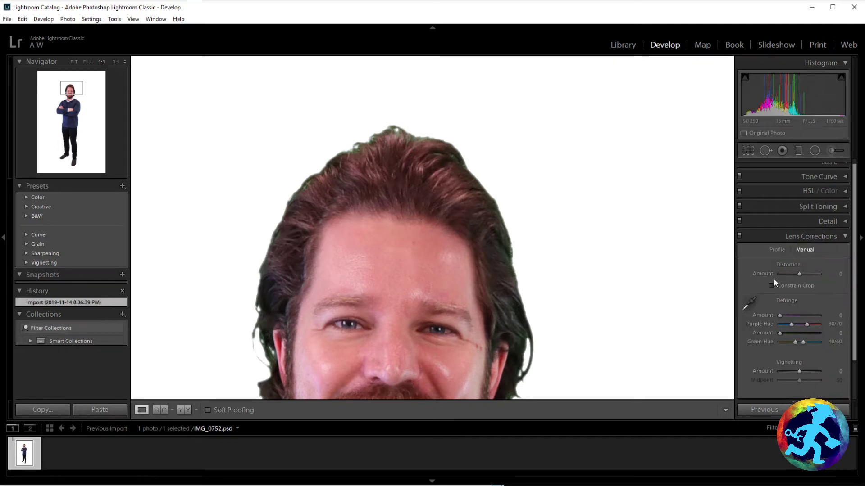
scroll(774, 275, down, 1)
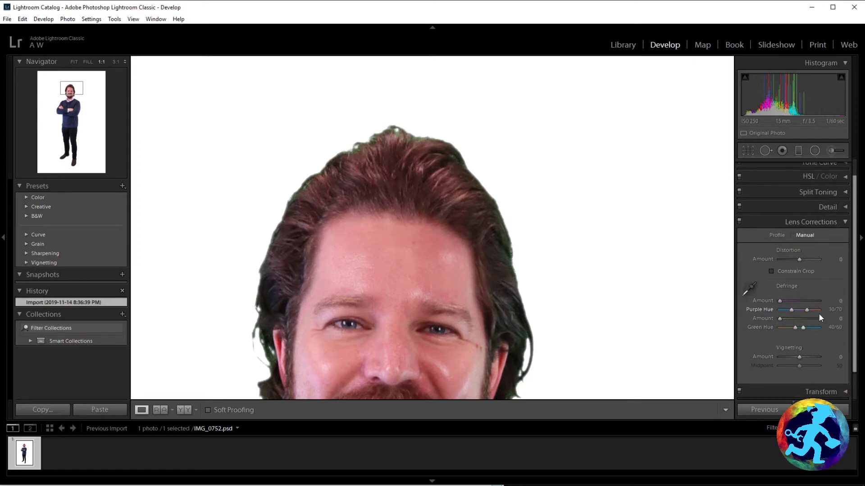
click(778, 235)
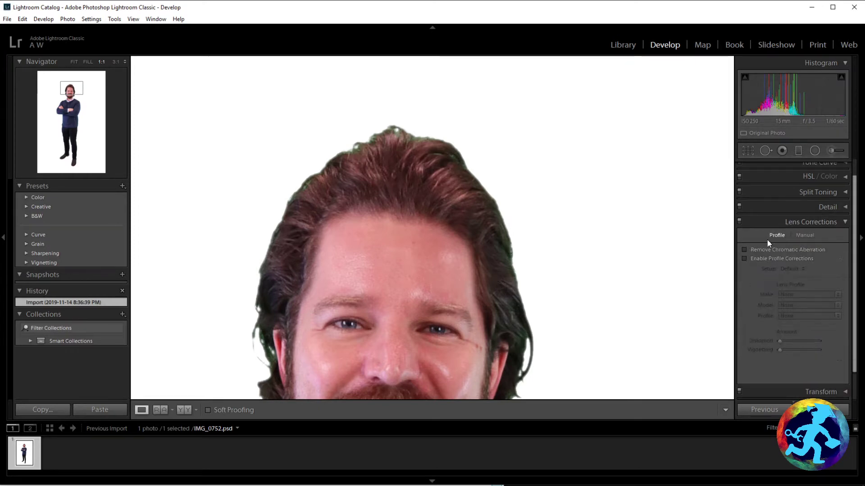
click(743, 250)
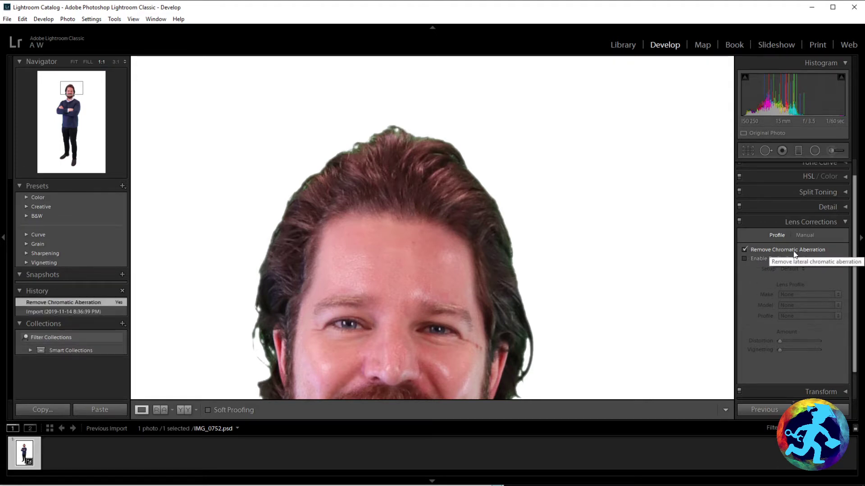
click(744, 249)
click(743, 250)
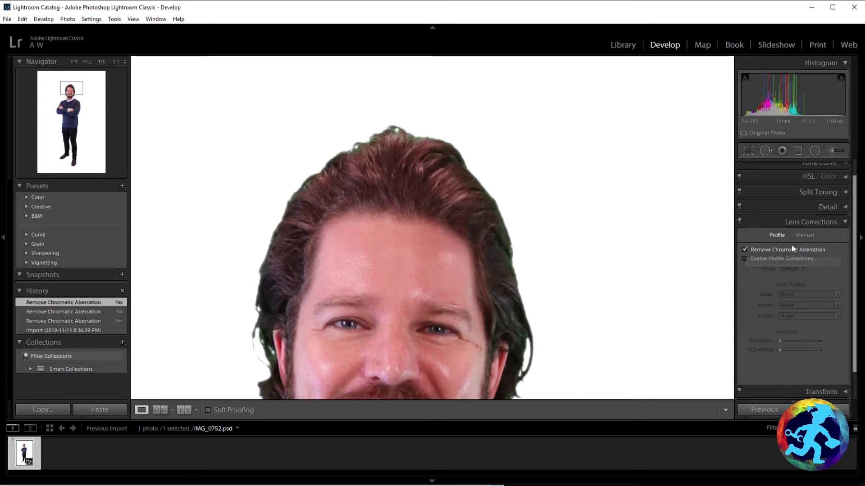
click(743, 249)
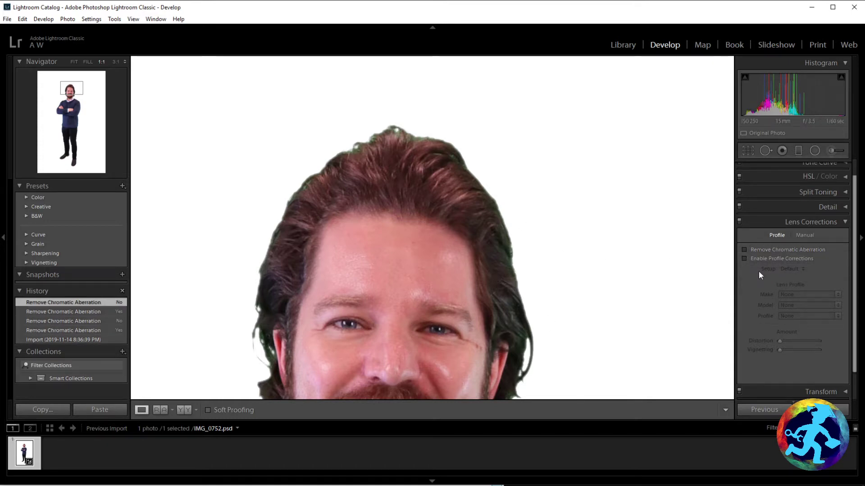
click(743, 249)
Sample the green fringe at the hair's upper edge with the manual Defringe eyedropper and set the purple amount to 0.
click(804, 236)
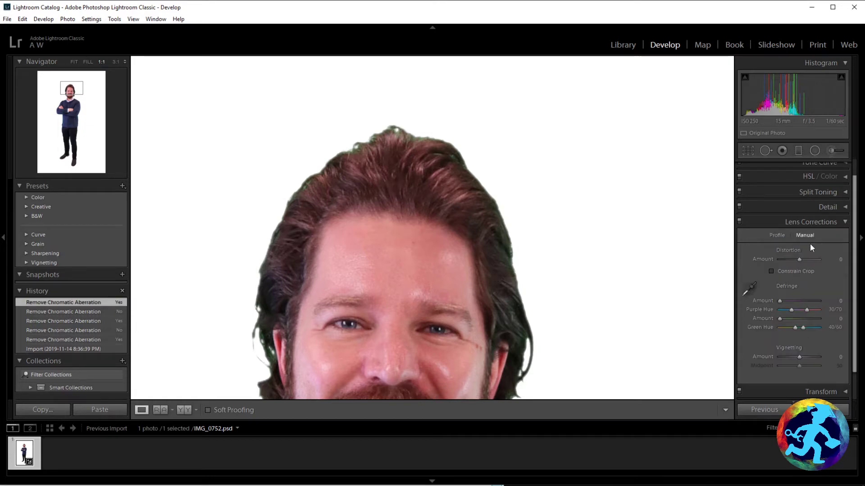
click(750, 287)
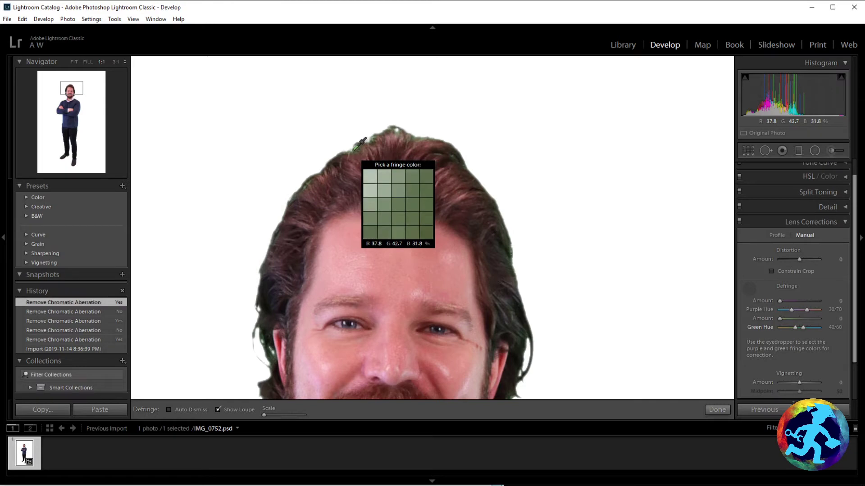
click(360, 143)
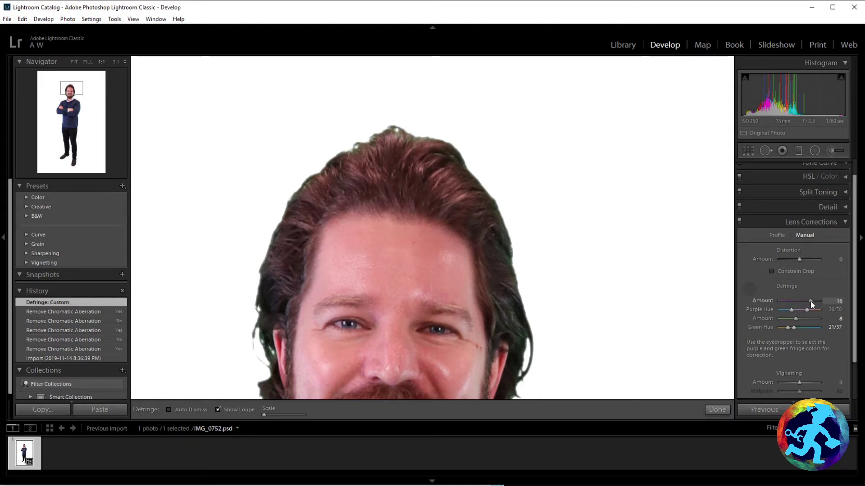
drag(809, 301, 774, 306)
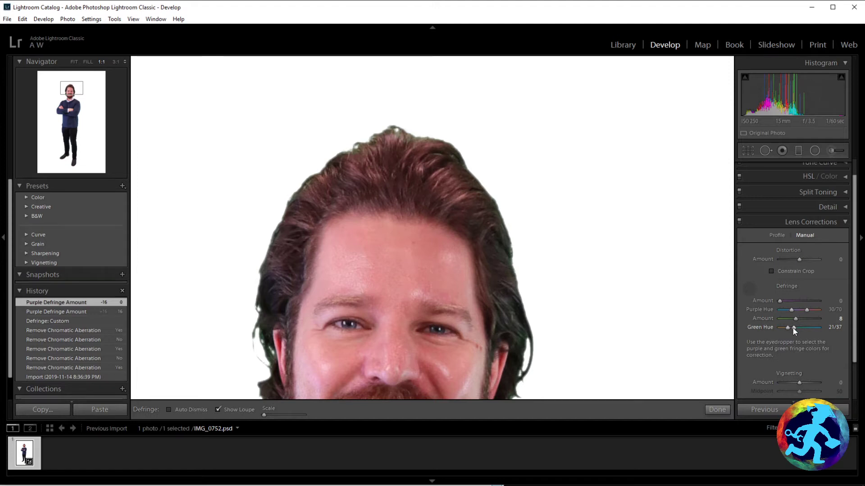
Widen the green defringe hue range in the manual Lens Corrections settings, ending at 1/76.
drag(793, 328, 809, 329)
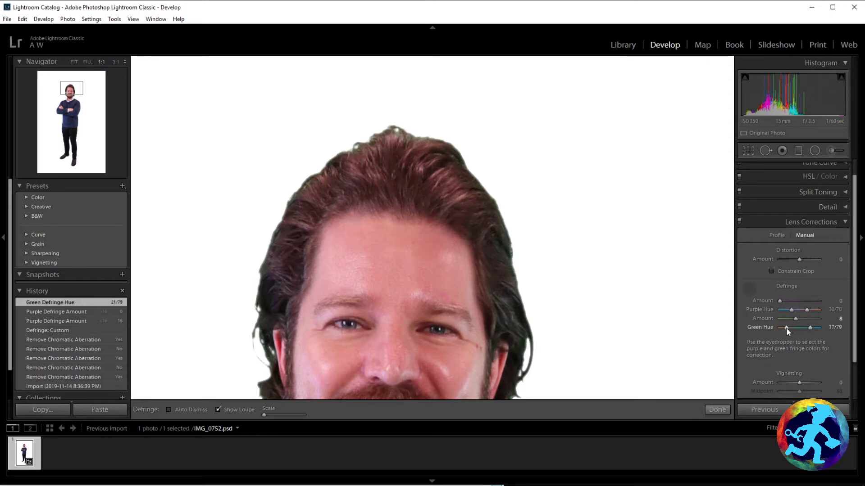
drag(782, 328, 779, 328)
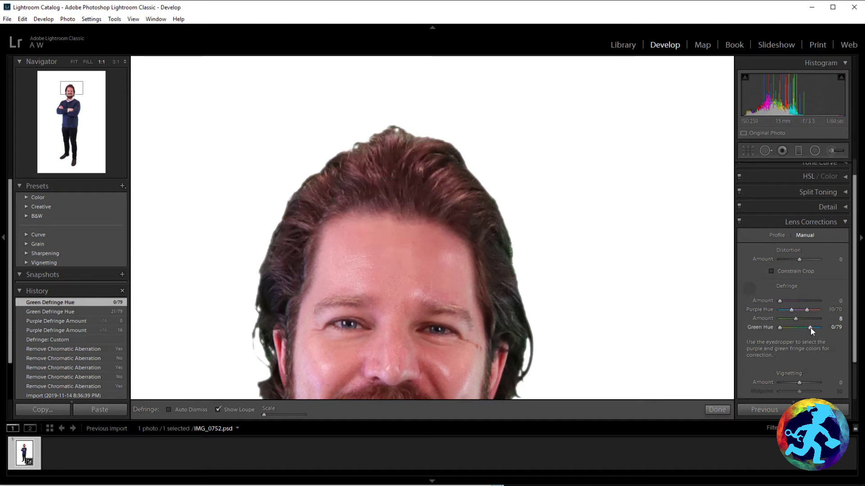
drag(812, 328, 823, 327)
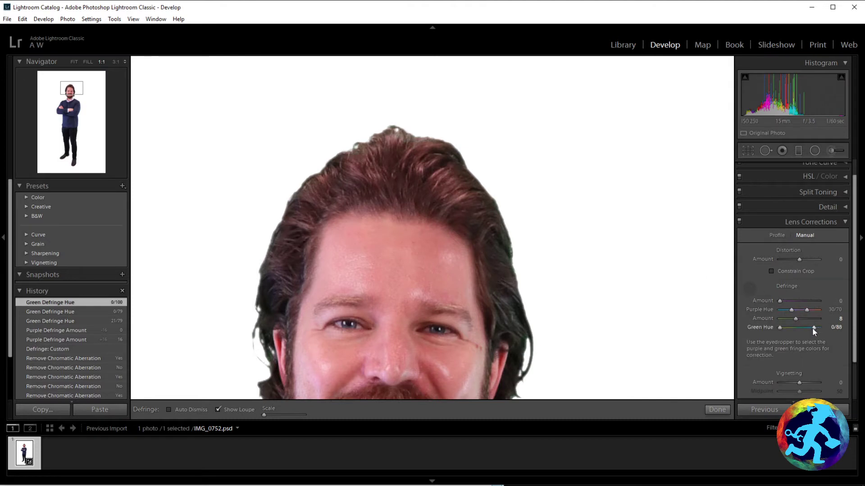
drag(809, 328, 809, 328)
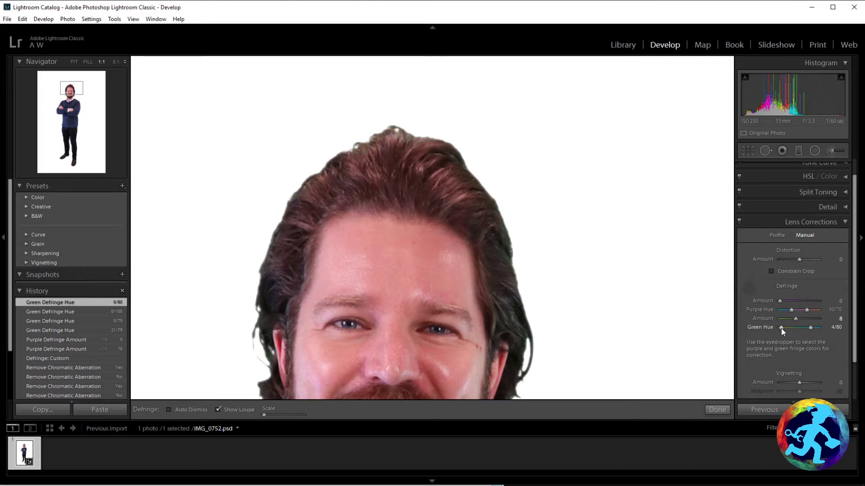
drag(781, 328, 781, 328)
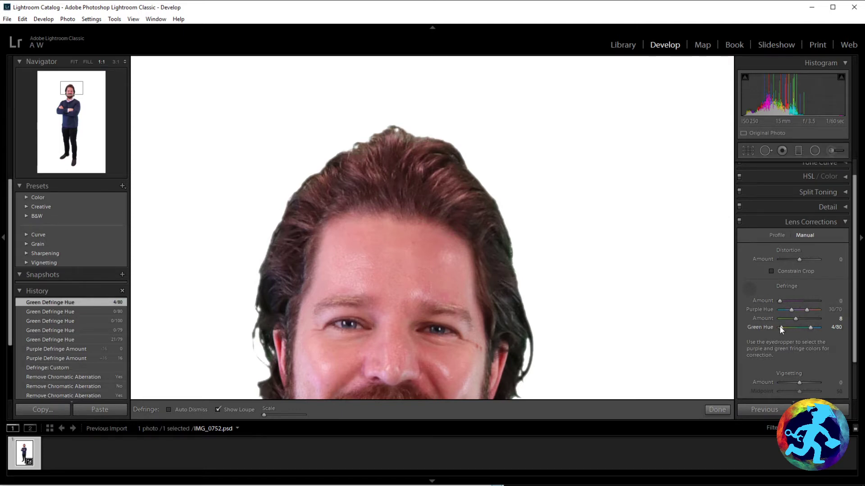
drag(809, 326, 805, 327)
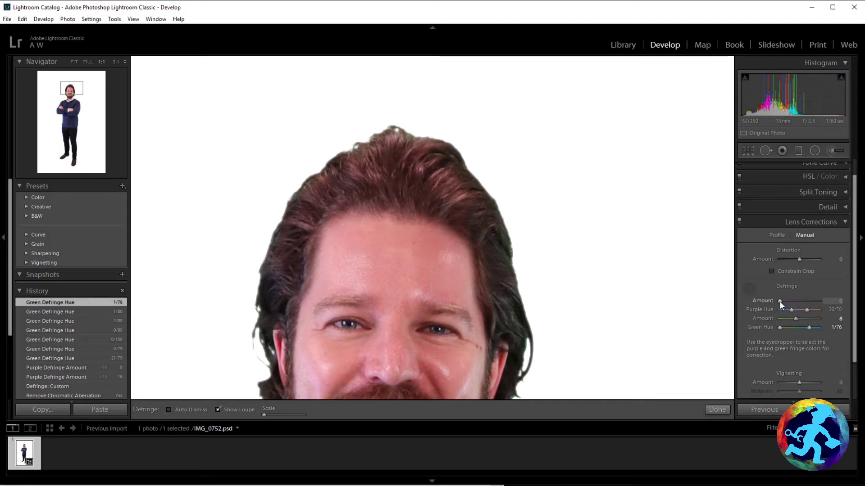
Set the purple defringe amount to 3 and the purple hue range to 26/72.
mouse_move(797, 301)
mouse_down()
mouse_move(782, 301)
mouse_move(810, 304)
mouse_move(785, 302)
mouse_up()
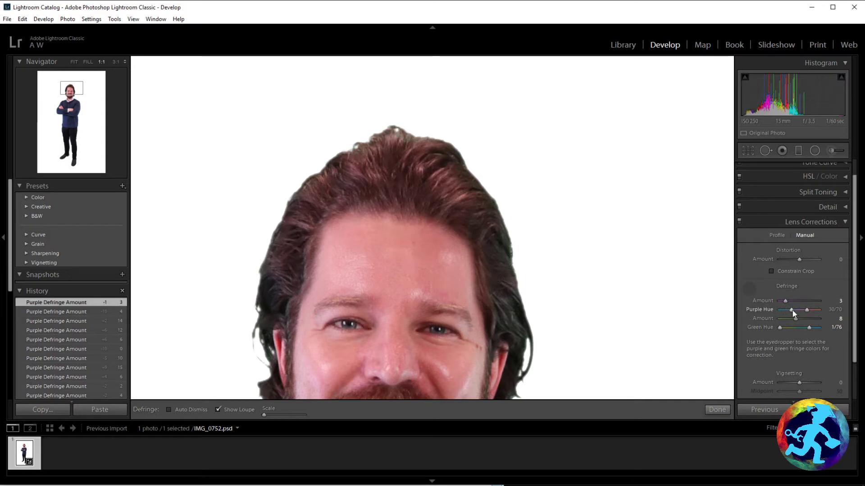
click(783, 310)
drag(782, 310, 807, 310)
Try a green defringe amount of 17 and reset it to 0.
drag(796, 318, 814, 318)
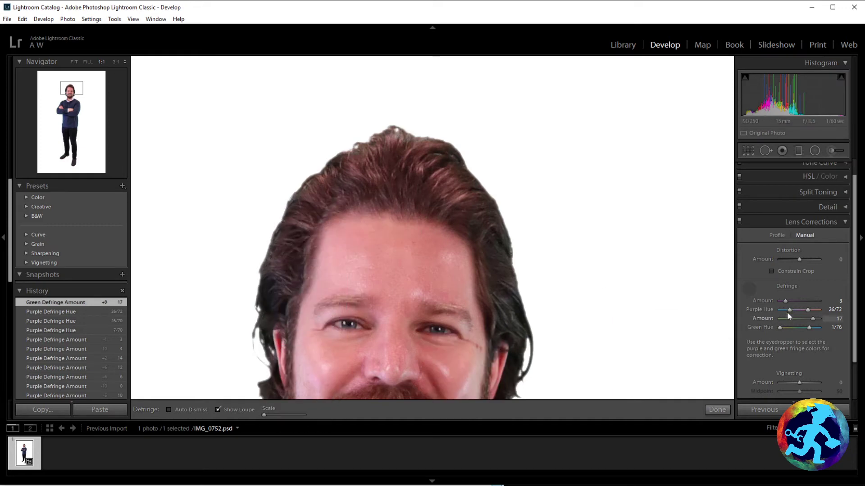
double_click(760, 318)
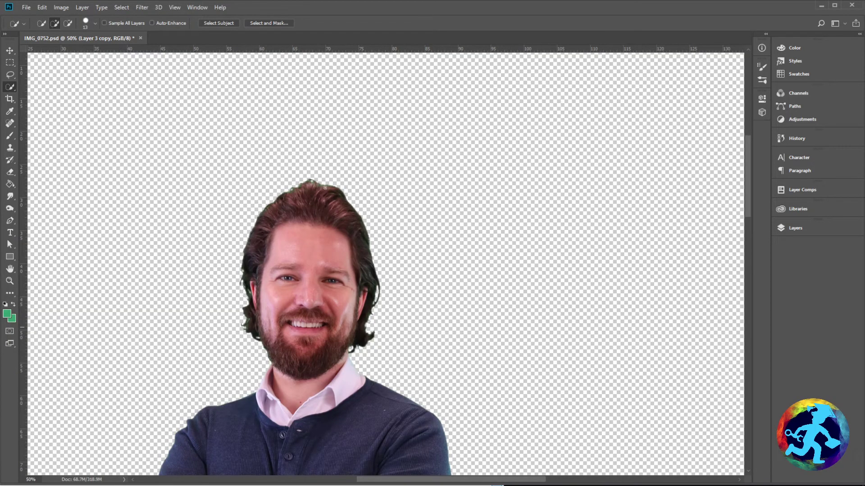
Switch to Photoshop and examine the green fringe along the hair edges of IMG_0752.psd at 300% magnification.
scroll(325, 187, up, 5)
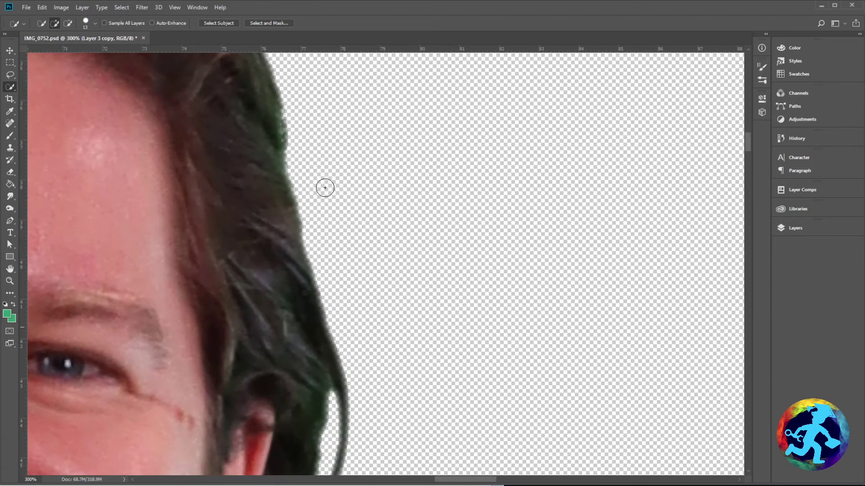
scroll(322, 261, up, 10)
scroll(289, 248, left, 10)
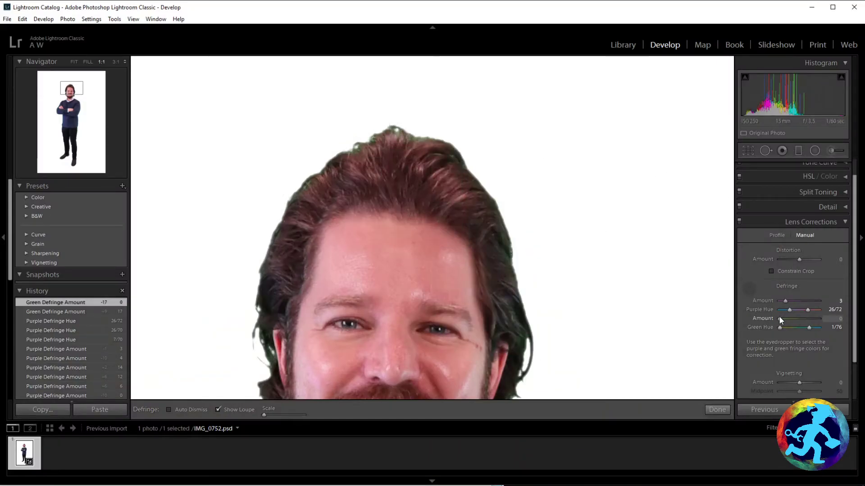
Switch back to Lightroom, set the green defringe amount to 15, and close the Lens Corrections section and fringe color selector.
drag(780, 318, 812, 318)
drag(808, 320, 809, 321)
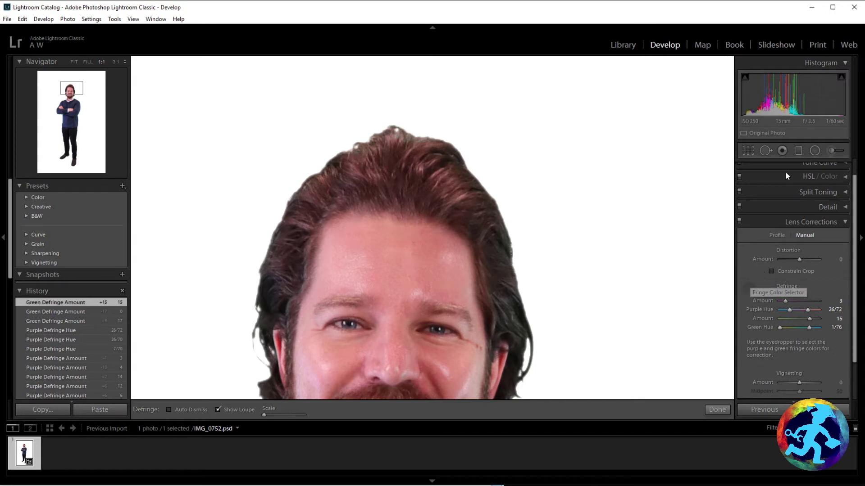
click(841, 220)
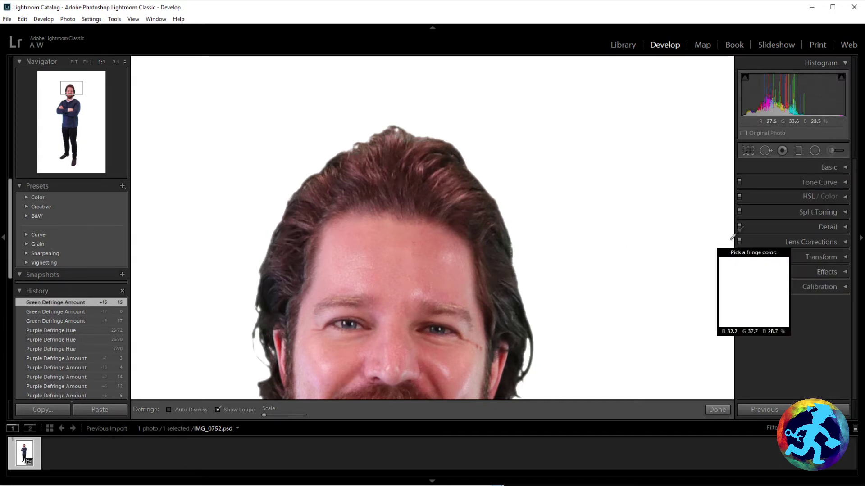
key(Escape)
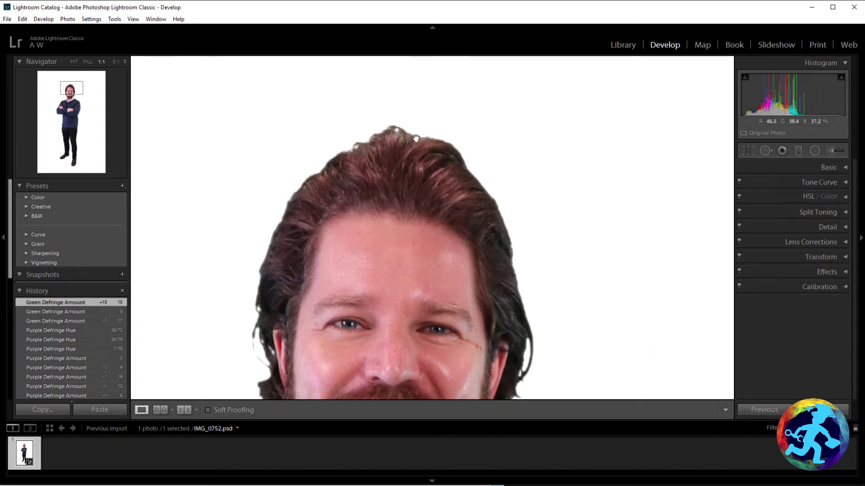
Inspect the defringed edges of the sleeve, elbow, shoulder, collar and hair at 1:1 magnification.
scroll(415, 138, down, 10)
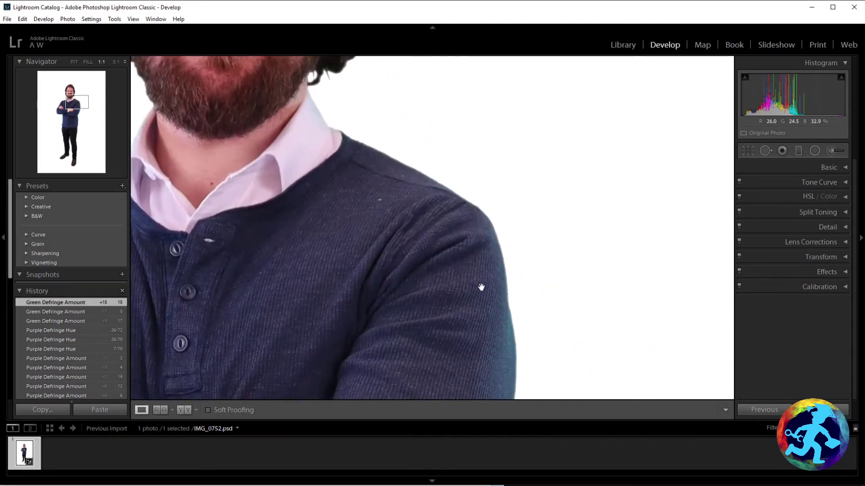
scroll(481, 287, down, 5)
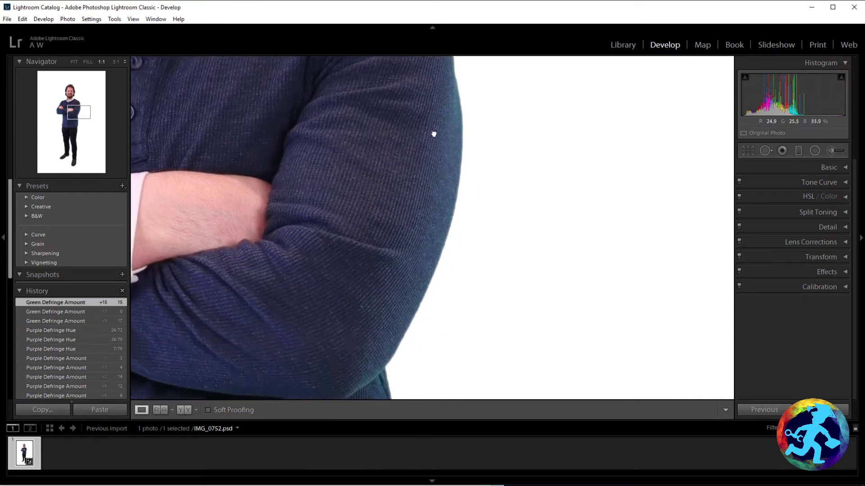
scroll(320, 226, down, 3)
scroll(347, 302, down, 3)
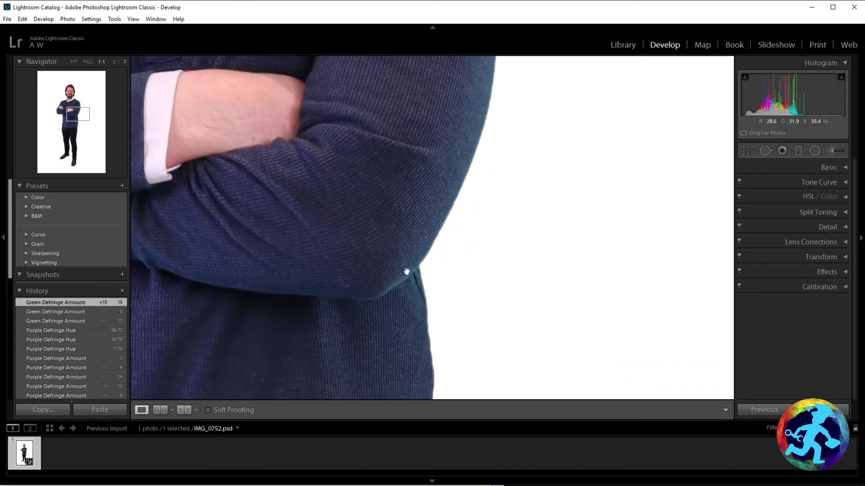
scroll(370, 302, up, 3)
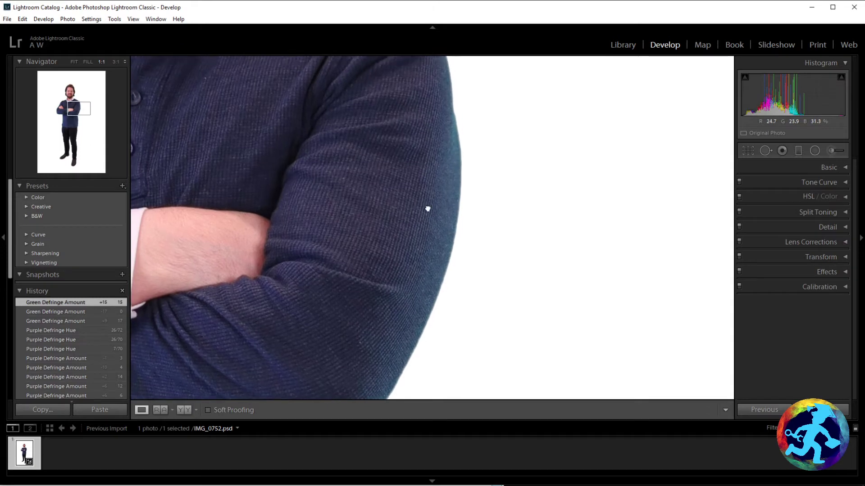
scroll(427, 209, up, 3)
scroll(493, 212, up, 2)
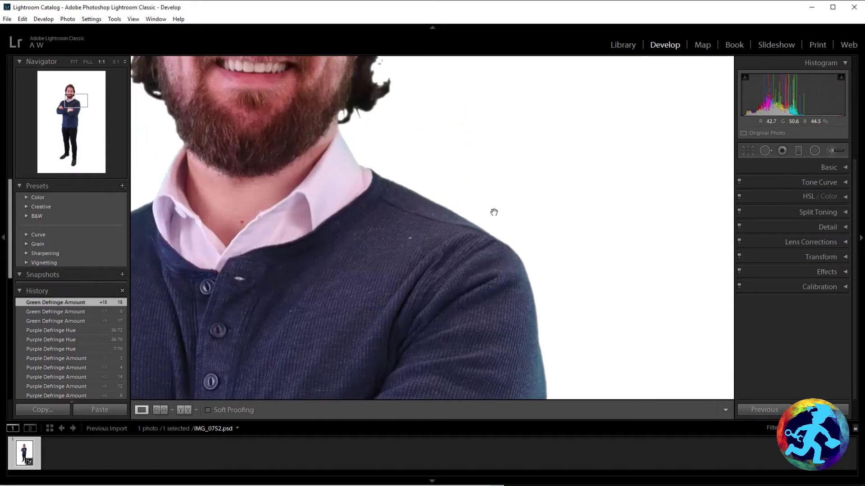
drag(384, 195, 433, 264)
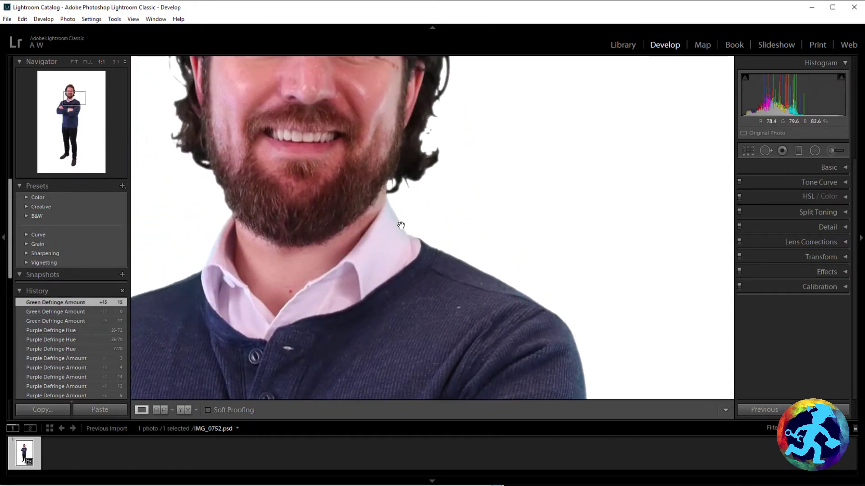
drag(351, 149, 390, 279)
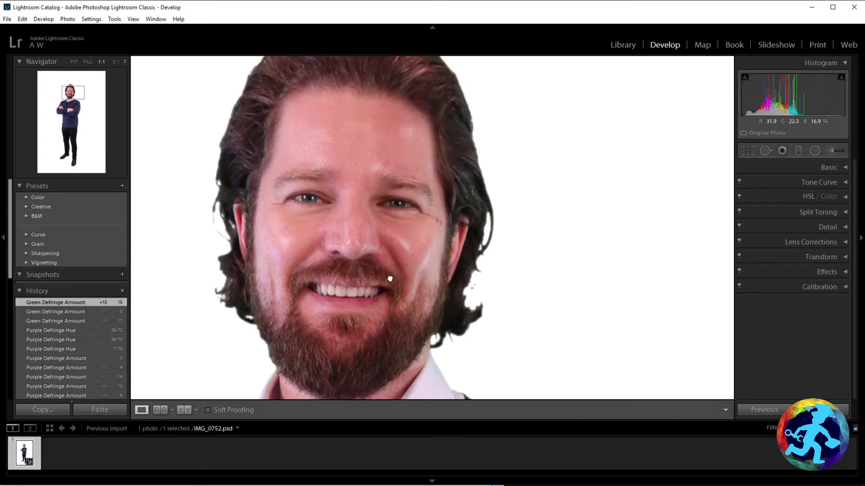
Zoom out to Fill view and check the man's outline from the head down to the legs and back.
click(400, 227)
drag(415, 300, 415, 214)
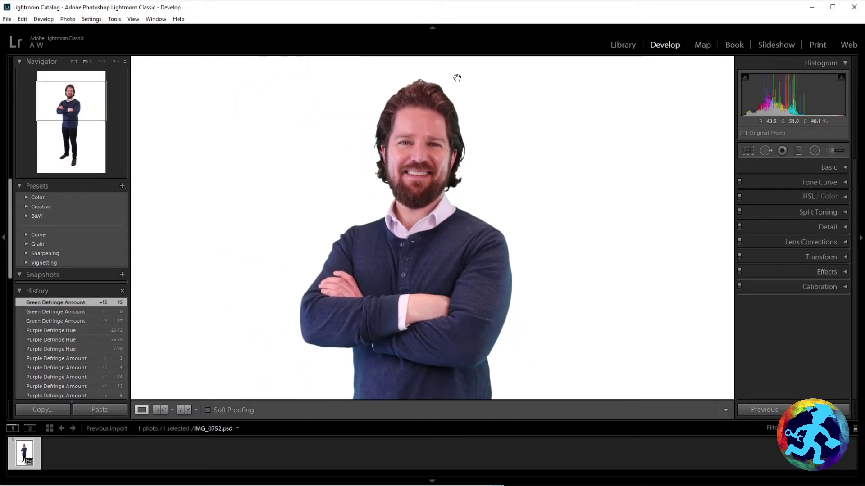
drag(431, 315, 418, 173)
scroll(419, 173, down, 5)
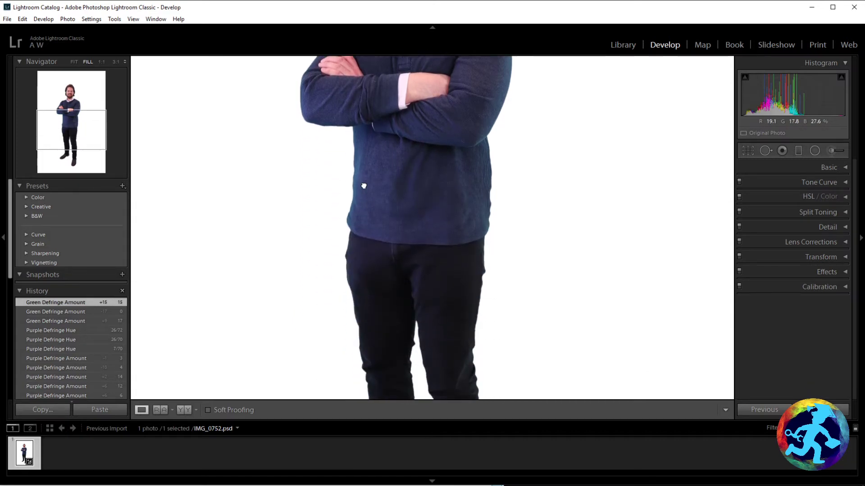
scroll(378, 309, up, 10)
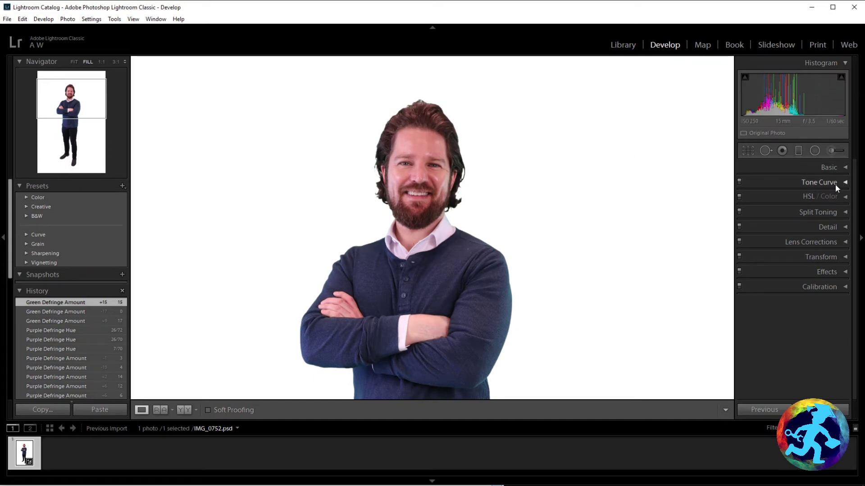
Expand the Basic section and review the profile and white balance options, keeping Color and As Shot.
click(843, 168)
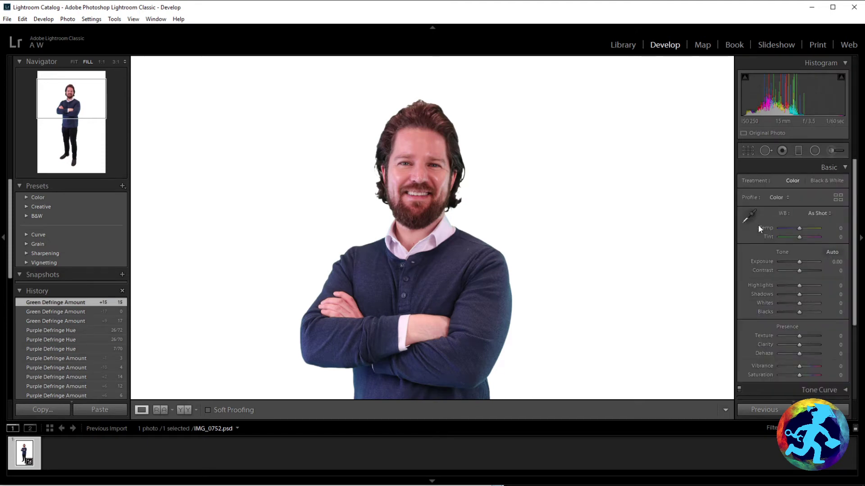
scroll(783, 216, down, 1)
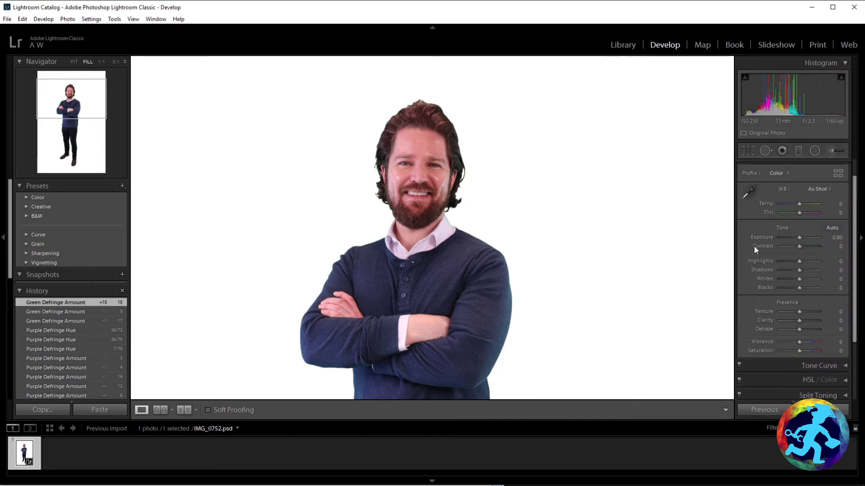
click(775, 174)
click(778, 167)
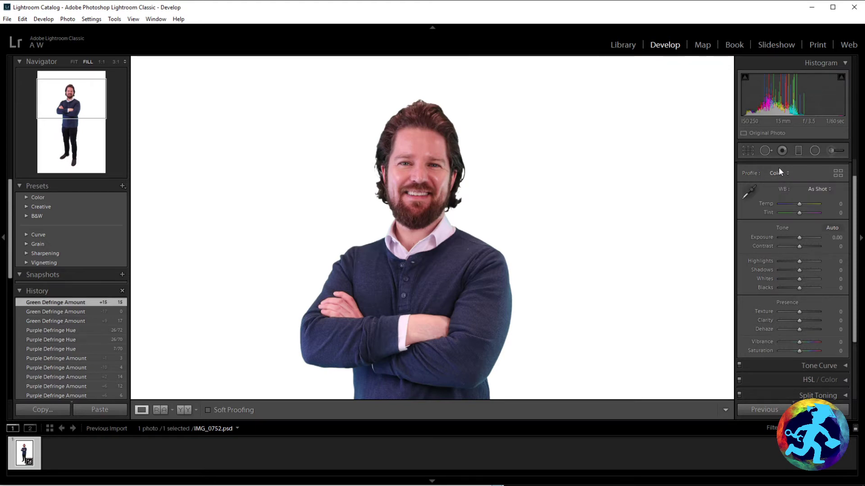
click(817, 190)
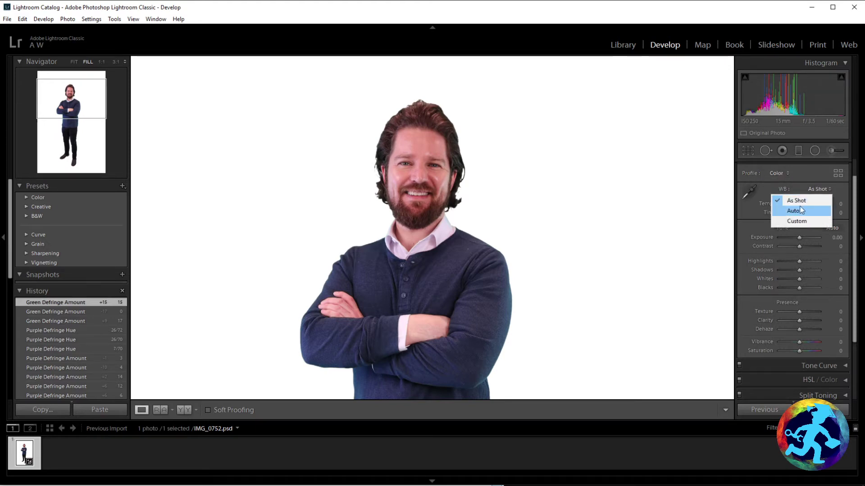
click(799, 198)
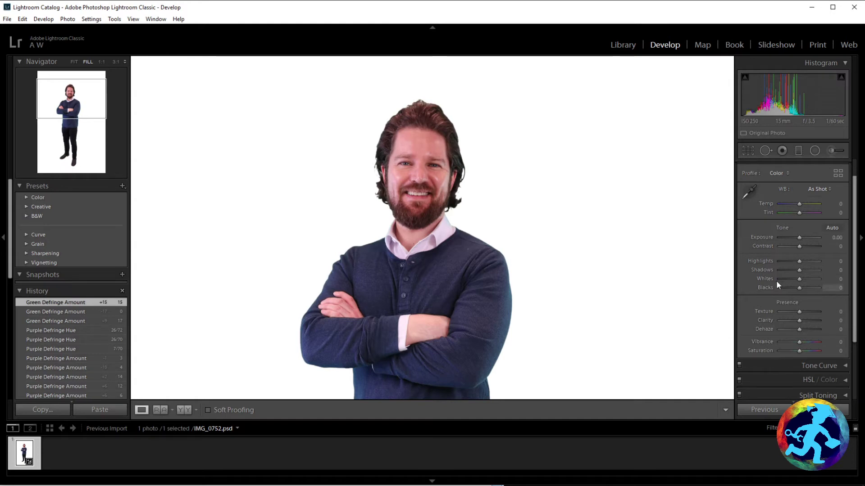
Try an exposure of +0.71 and reset it to 0.00.
drag(798, 236, 802, 238)
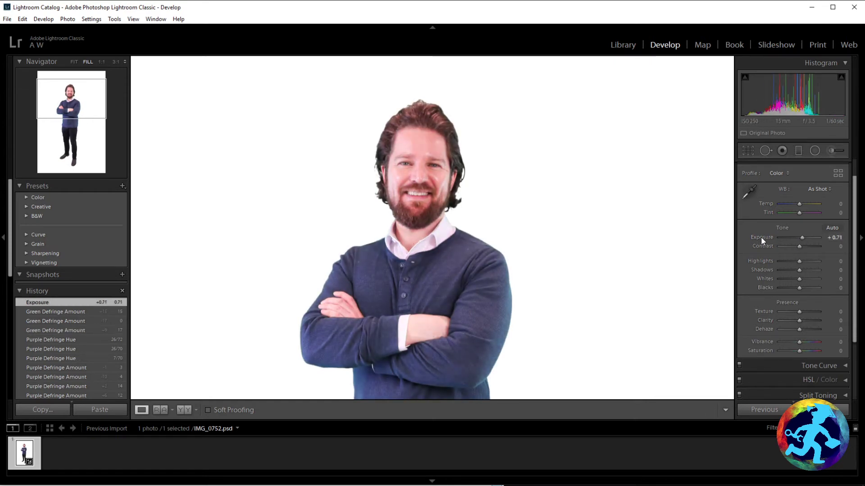
double_click(761, 237)
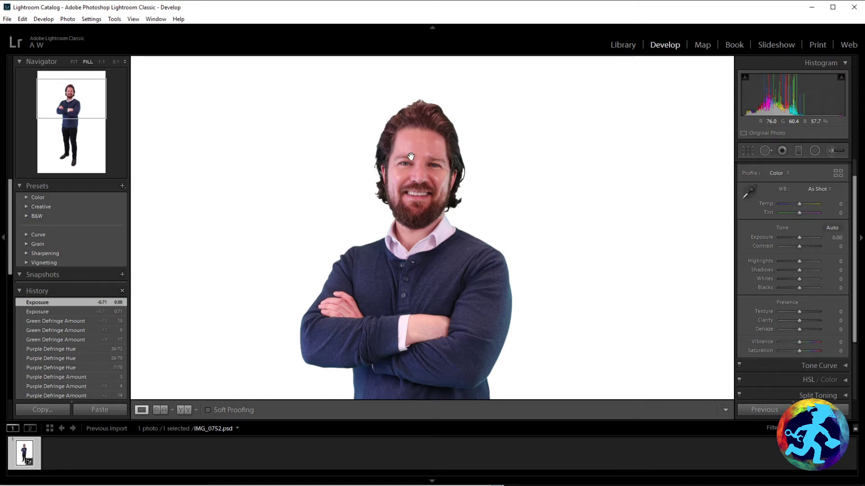
View the cut-out portrait with the interface dimmed and fully blacked out, cycling Lights Out twice back to normal.
key(l)
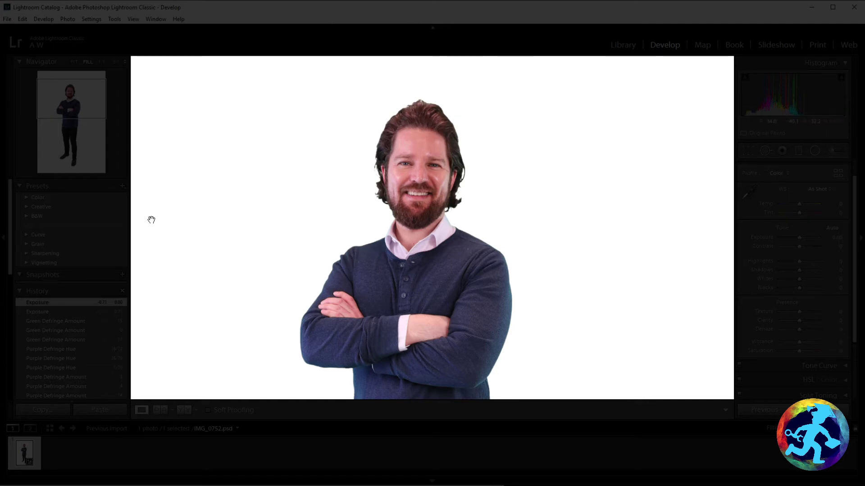
key(l)
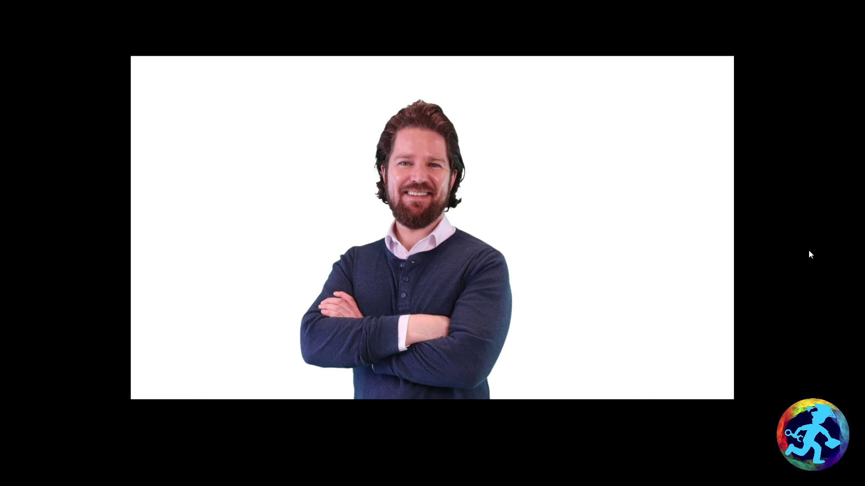
key(l)
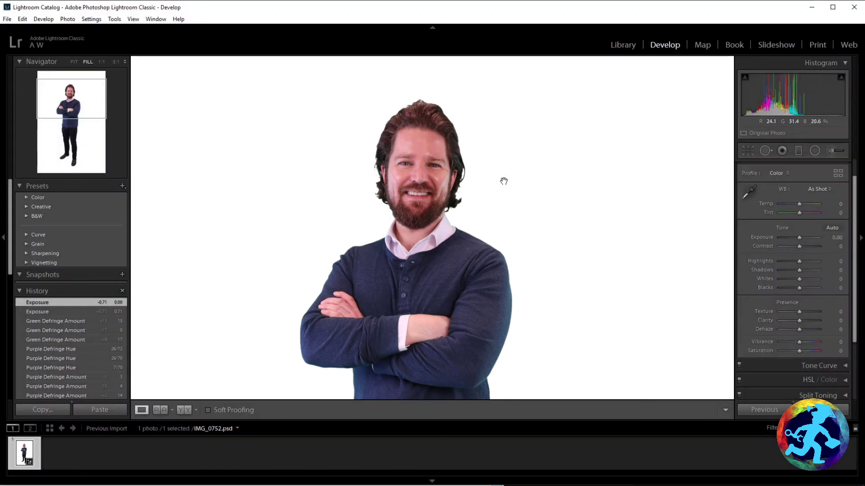
key(l)
key(l)
key(l)
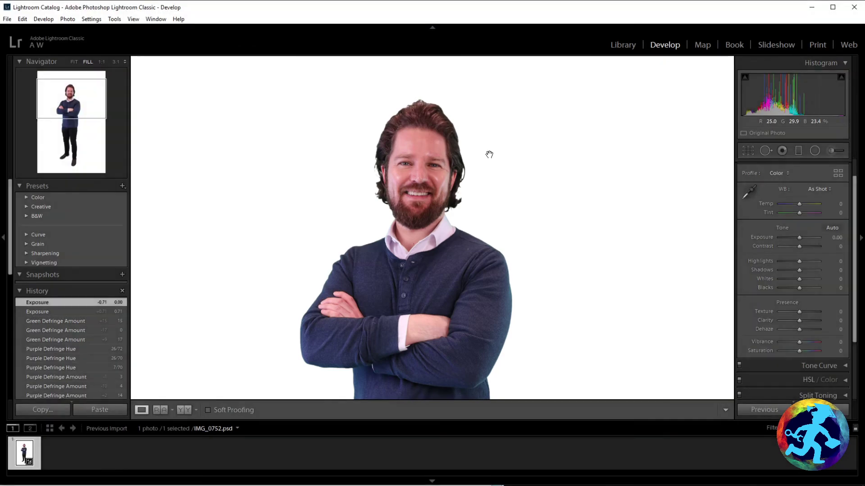
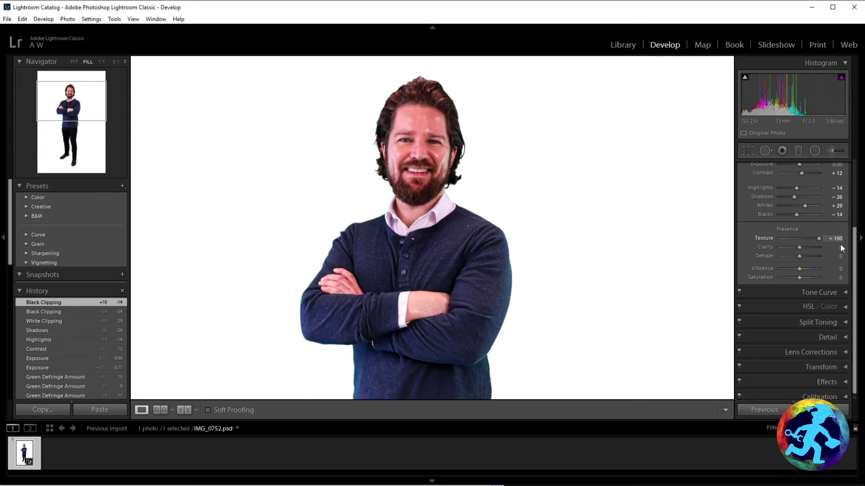
Try Texture at +100 and -24, inspect the man's face at 1:1, and reset Texture to 0.
drag(819, 239, 800, 239)
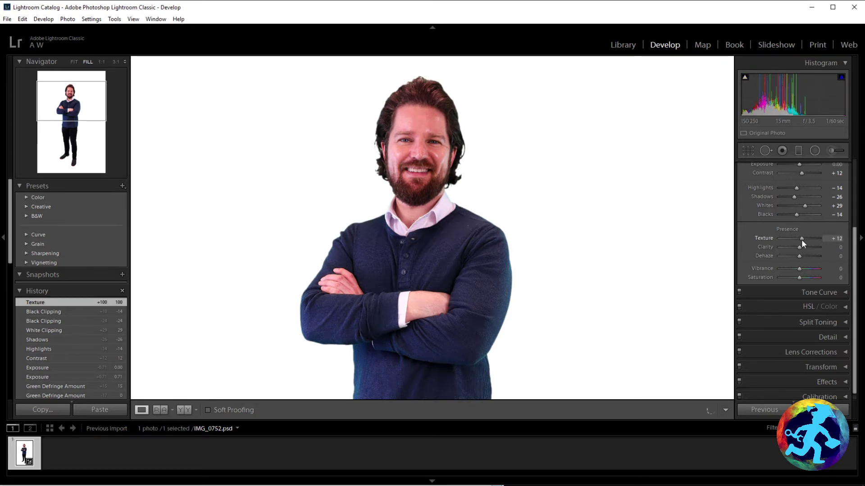
drag(800, 240, 795, 244)
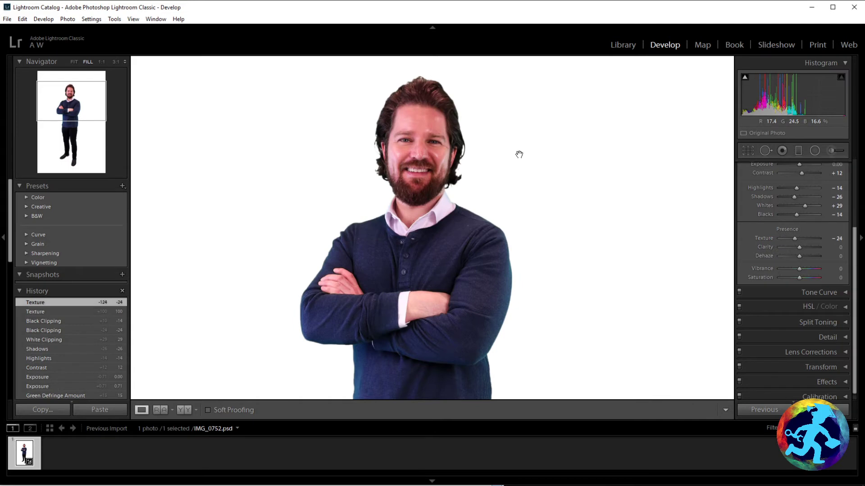
key(z)
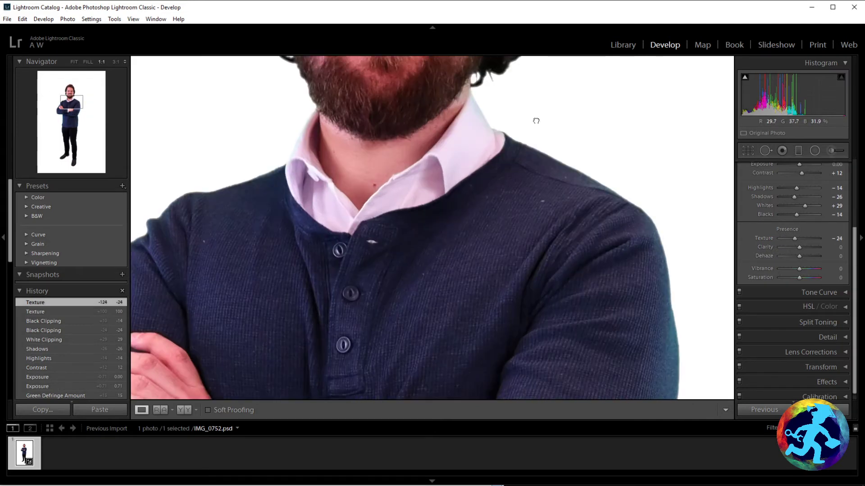
drag(535, 119, 511, 377)
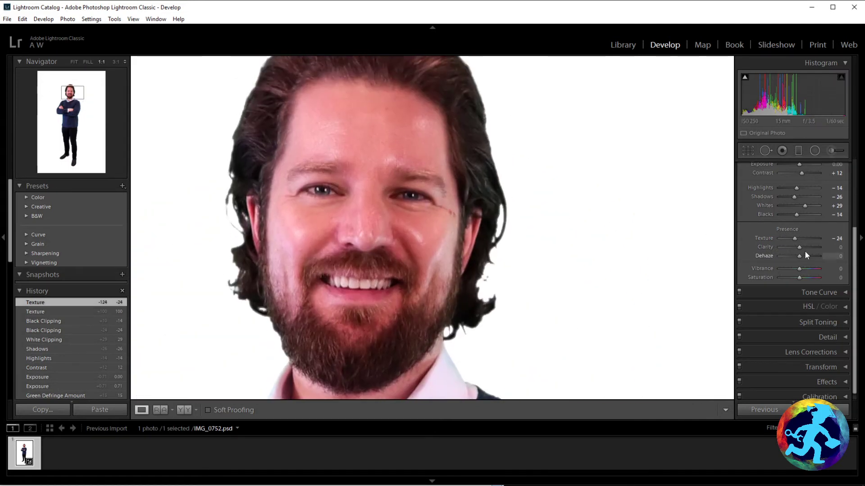
double_click(764, 238)
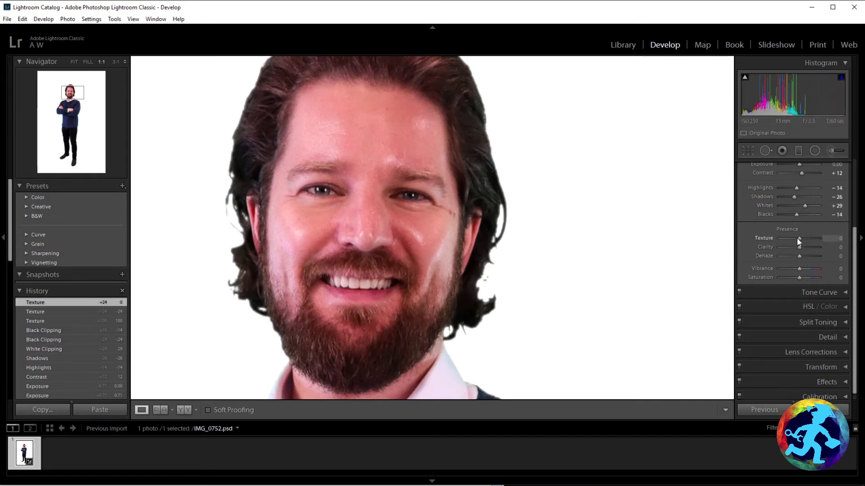
Try Texture at -100 on the face, ease it back to -12, and set it to exactly -10.
drag(799, 238, 767, 234)
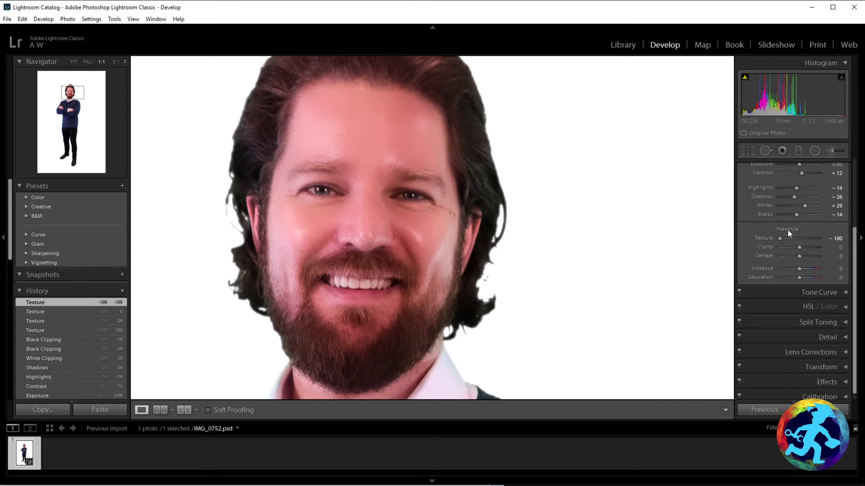
mouse_move(781, 239)
mouse_down()
mouse_move(805, 237)
mouse_move(797, 238)
mouse_up()
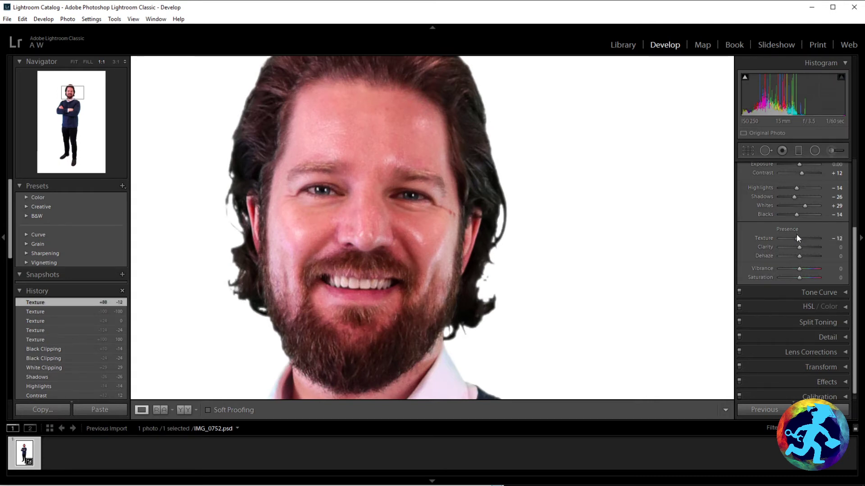
click(840, 239)
text(-10)
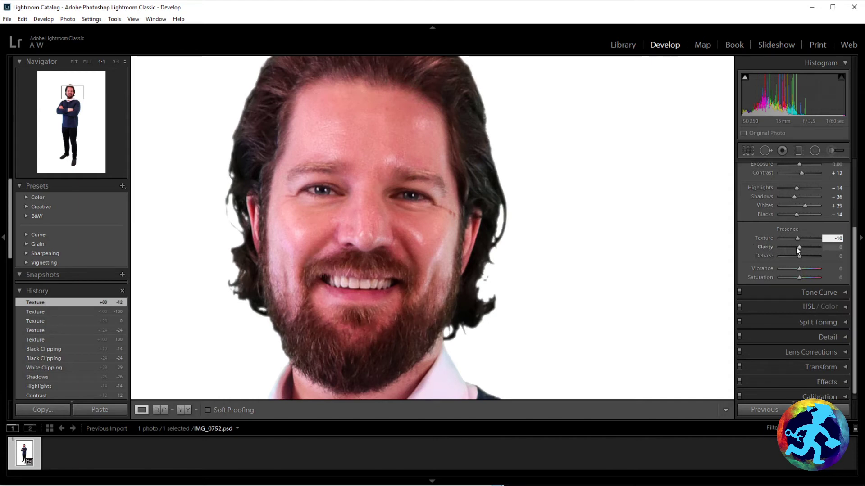
Try Clarity at -12, reset it to 0, and set Dehaze to +5.
mouse_move(799, 246)
mouse_down()
mouse_move(813, 245)
mouse_move(796, 250)
mouse_move(816, 258)
mouse_move(800, 262)
mouse_up()
double_click(760, 246)
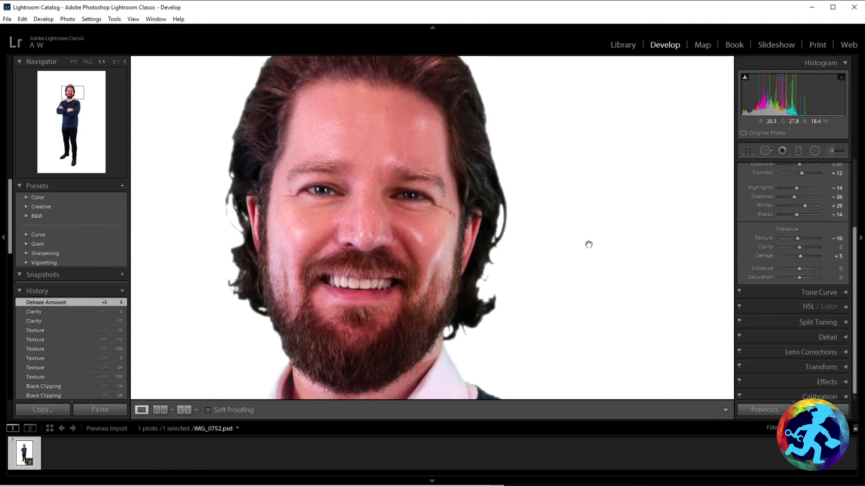
Return to Fill view, set Vibrance to +33 and Saturation to +14, and check the man's torso.
click(589, 244)
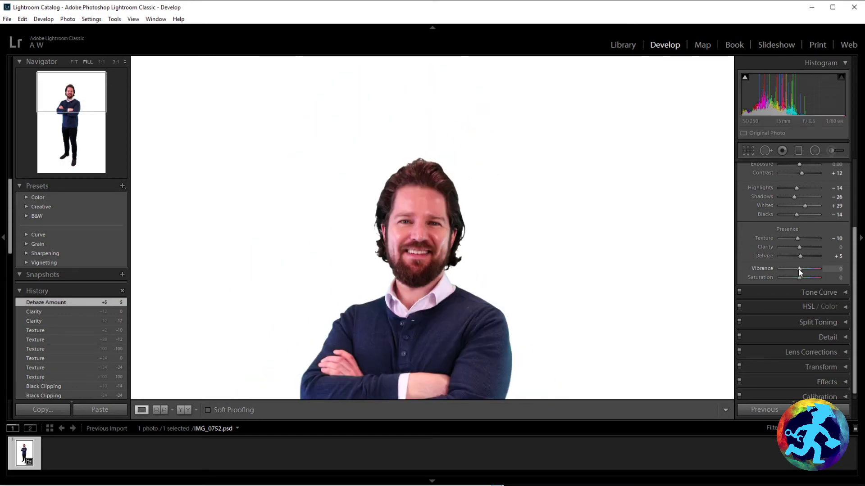
mouse_move(801, 268)
mouse_down()
mouse_move(812, 269)
mouse_move(805, 273)
mouse_up()
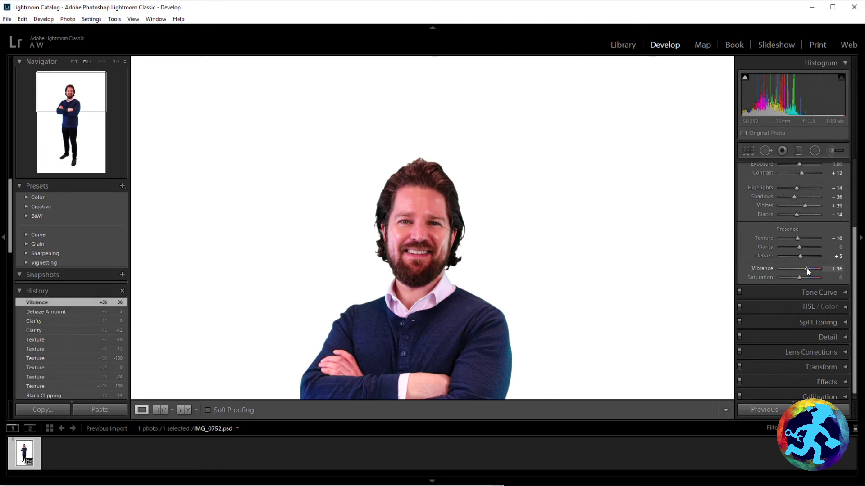
mouse_move(806, 269)
mouse_down()
mouse_move(815, 266)
mouse_move(801, 277)
mouse_up()
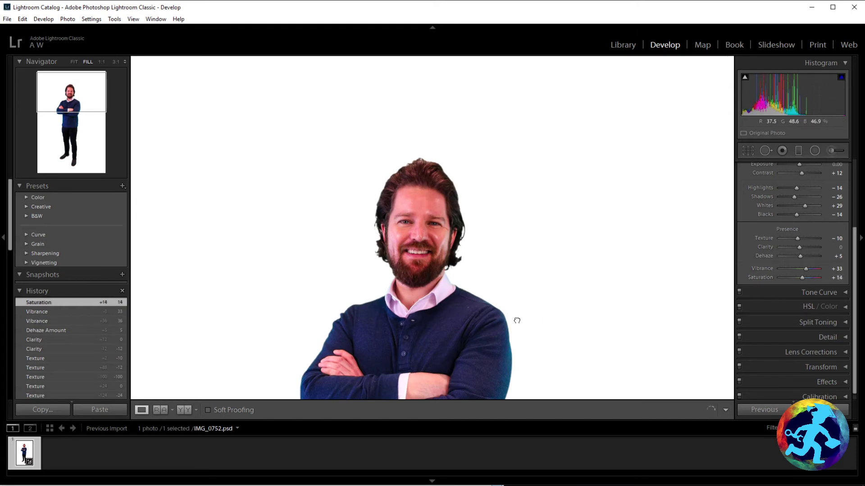
drag(516, 318, 498, 226)
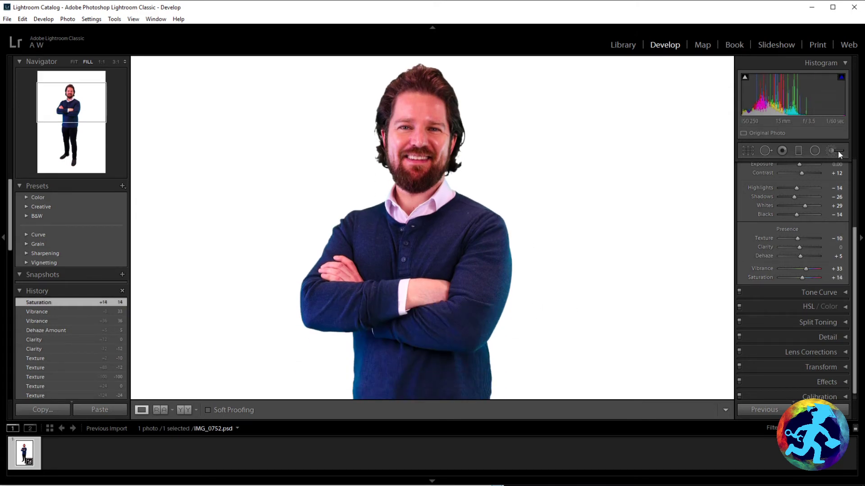
Collapse Basic and set the Tone Curve regions to Highlights -5, Lights -7 and Darks -11, with Shadows reset to 0.
scroll(812, 219, up, 5)
click(845, 167)
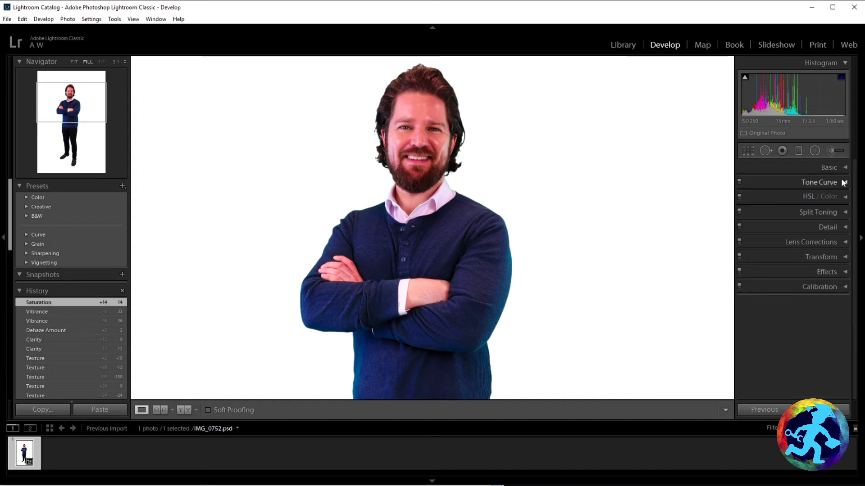
click(841, 183)
scroll(739, 323, down, 2)
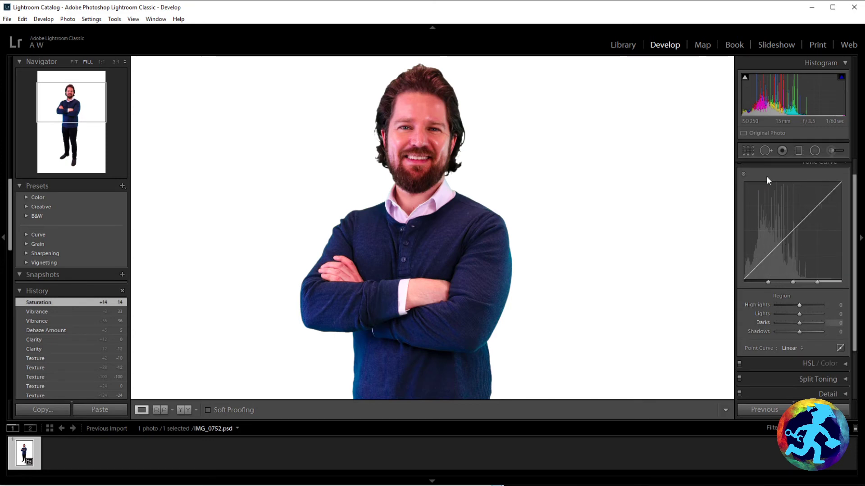
click(743, 174)
mouse_move(798, 305)
mouse_down()
mouse_move(807, 306)
mouse_move(792, 306)
mouse_move(804, 314)
mouse_move(791, 320)
mouse_move(803, 321)
mouse_move(796, 334)
mouse_up()
double_click(760, 330)
scroll(764, 315, down, 3)
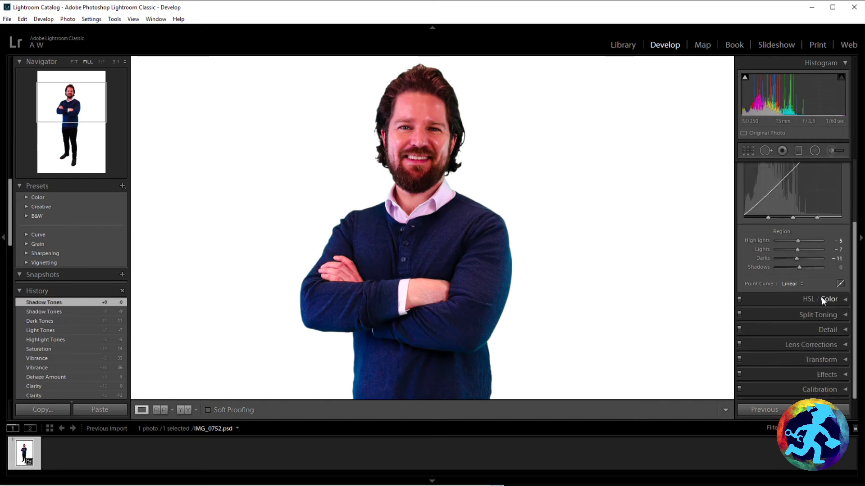
Expand the HSL / Color section and shift the Red hue to +7.
click(836, 298)
scroll(757, 291, down, 2)
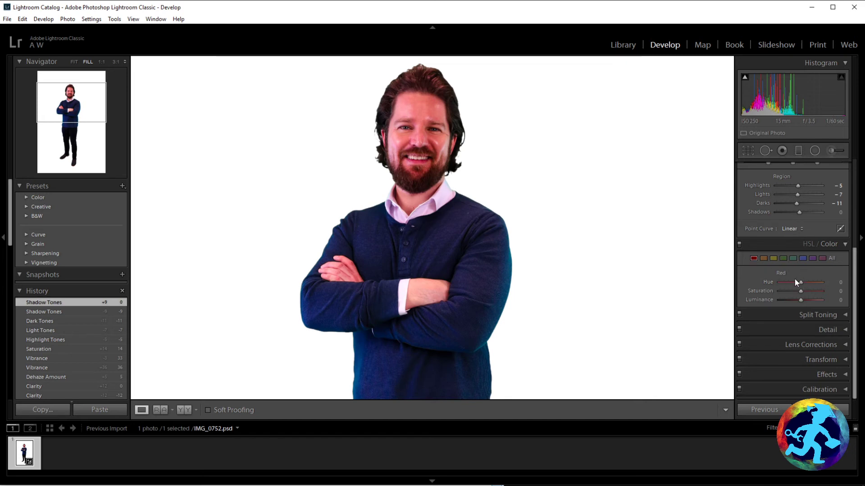
mouse_move(801, 282)
mouse_down()
mouse_move(813, 282)
mouse_move(778, 285)
mouse_move(802, 283)
mouse_up()
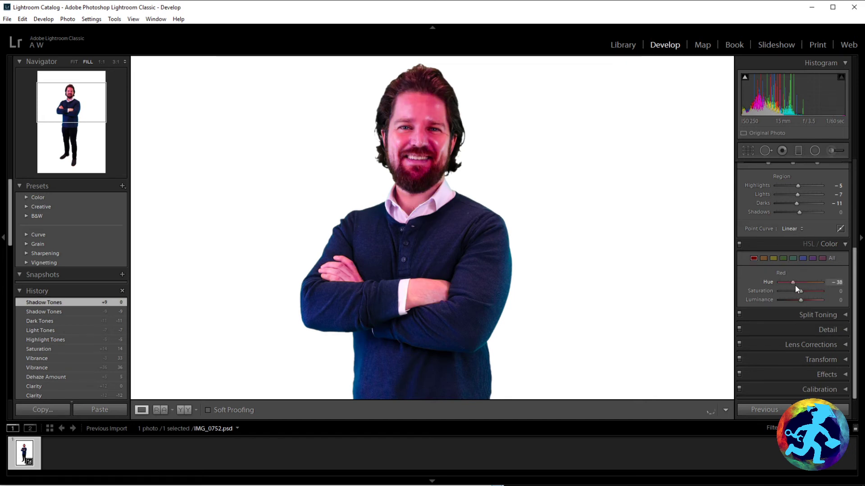
Set the Blue range's Hue to +11 and Saturation to +4 to adjust the sweater colour.
click(803, 258)
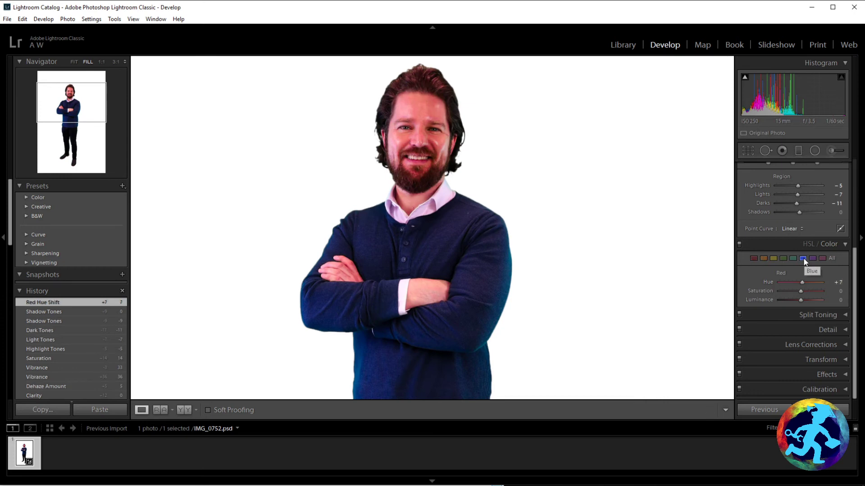
mouse_move(800, 282)
mouse_down()
mouse_move(811, 282)
mouse_move(803, 283)
mouse_up()
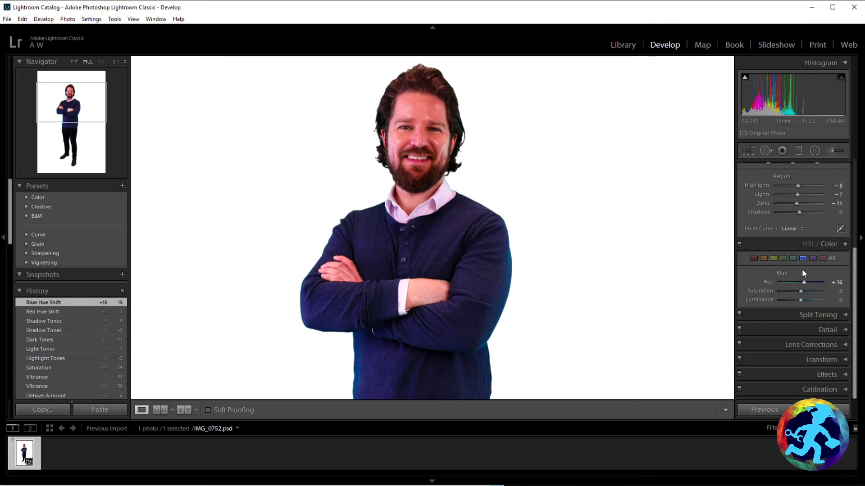
mouse_move(804, 283)
mouse_down()
mouse_move(795, 282)
mouse_move(803, 282)
mouse_up()
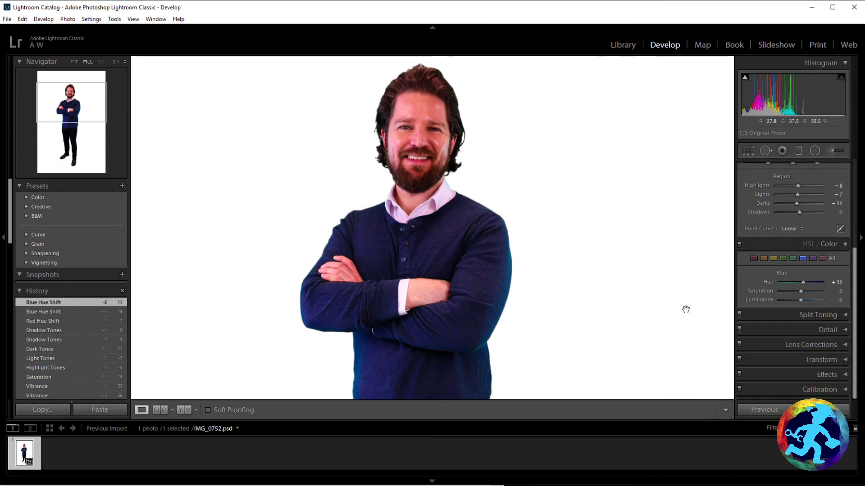
drag(818, 291, 801, 291)
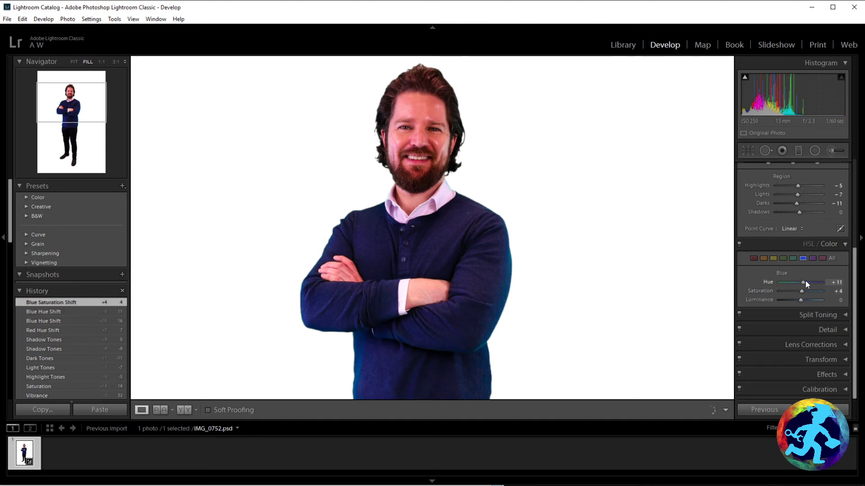
Set the Red range's Hue to +36, Saturation to -20 and Luminance to -2.
click(754, 257)
drag(796, 283, 806, 281)
drag(809, 284, 798, 295)
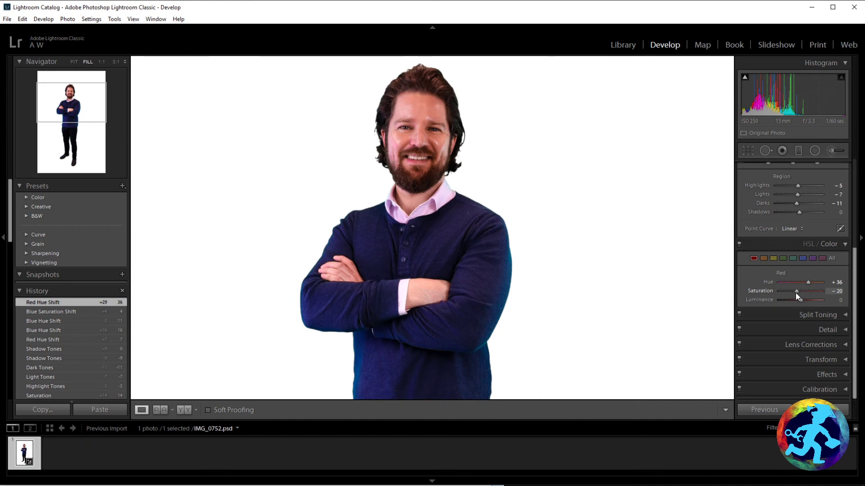
mouse_move(796, 293)
mouse_down()
mouse_move(810, 299)
mouse_move(799, 299)
mouse_up()
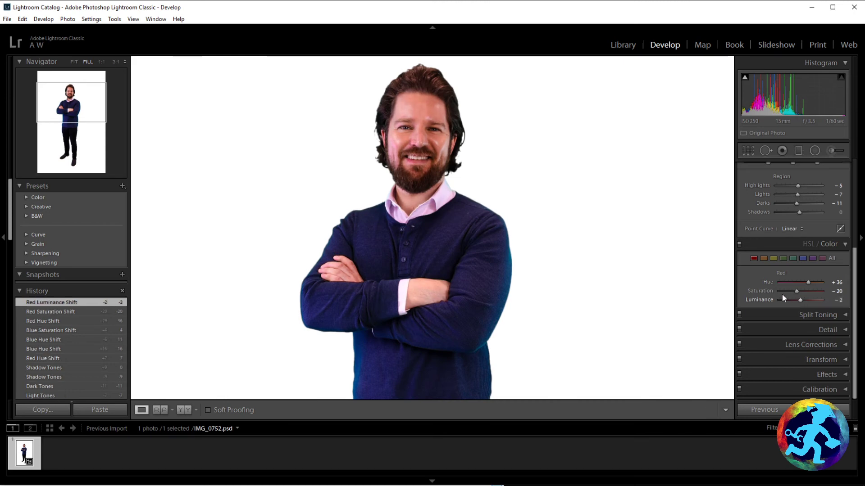
Expand Split Toning and review its highlight and shadow controls alongside the Tone Curve and HSL / Color settings.
click(840, 316)
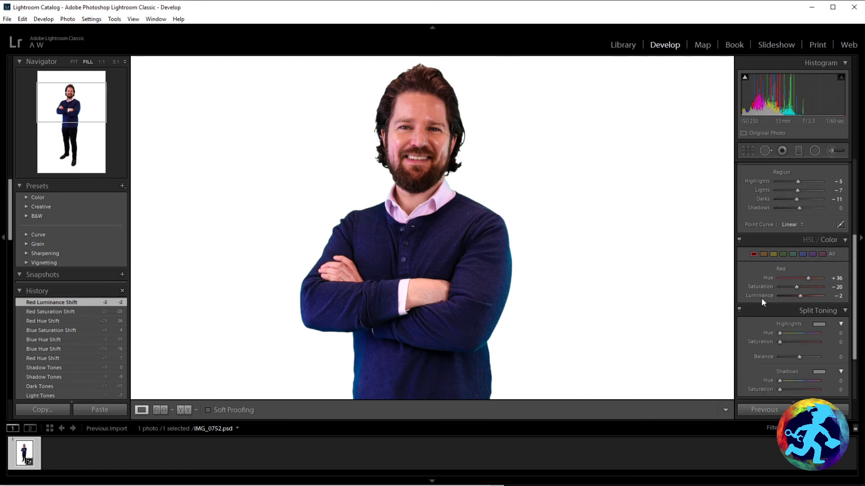
scroll(757, 293, down, 3)
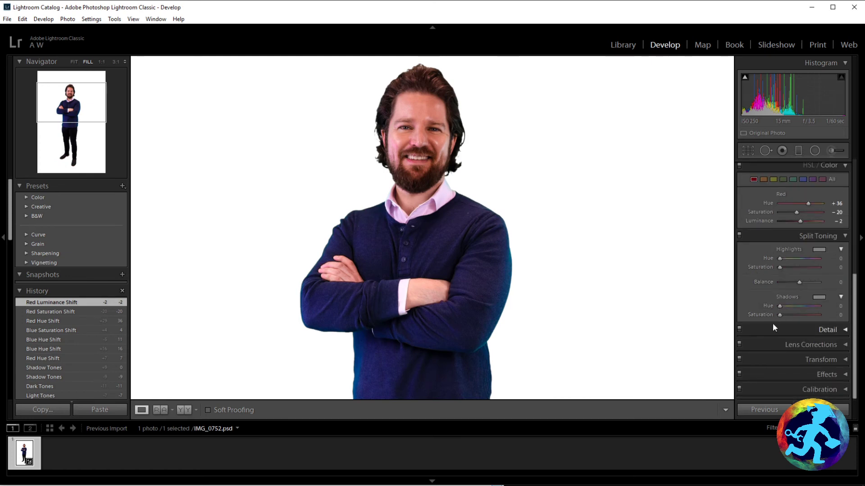
scroll(796, 342, up, 5)
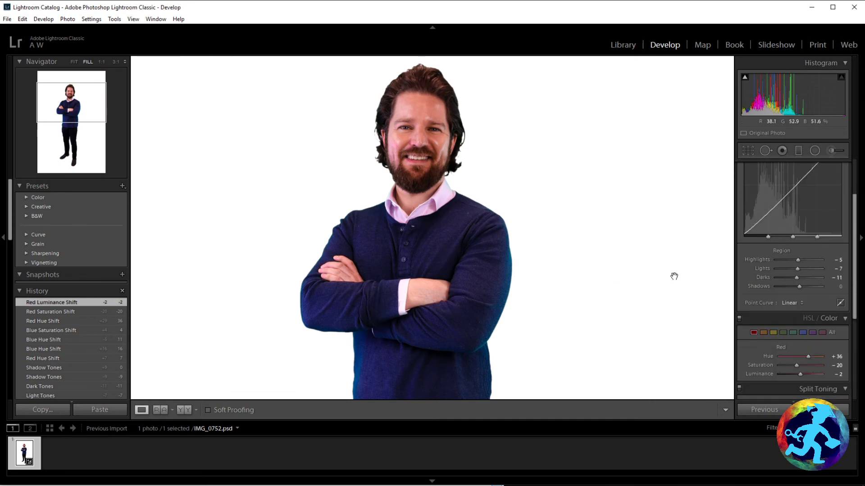
scroll(763, 316, down, 4)
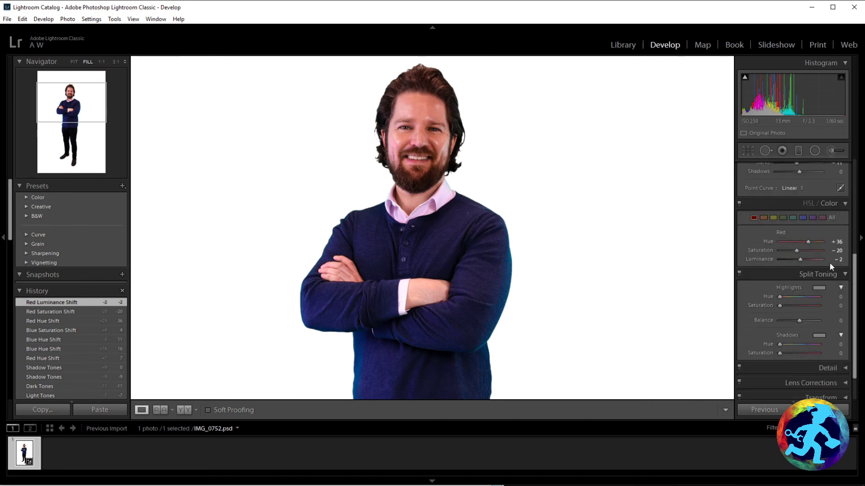
In the Purple range, try Hue and Saturation shifts, keep Hue at 0, and set Saturation to -76 and Luminance to +4.
click(813, 218)
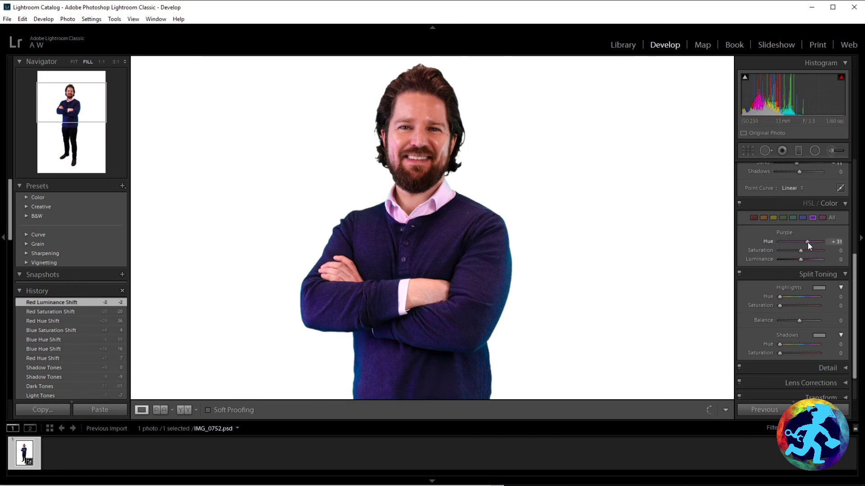
drag(807, 242, 782, 250)
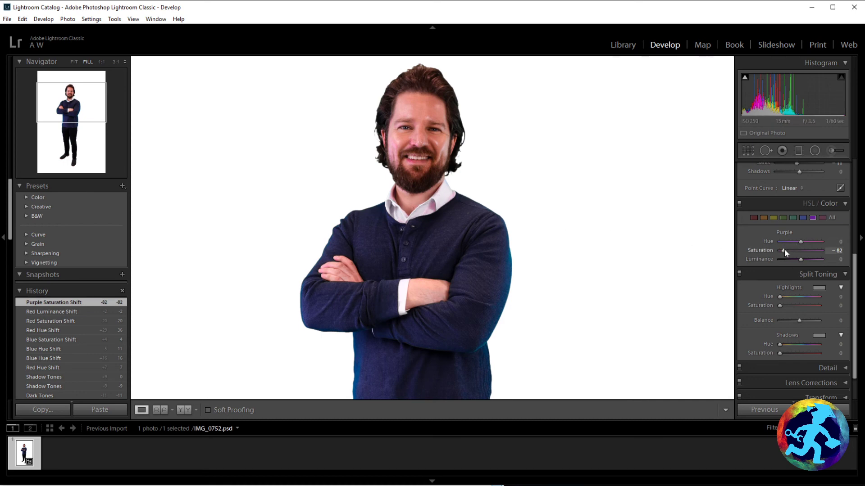
drag(784, 249, 786, 248)
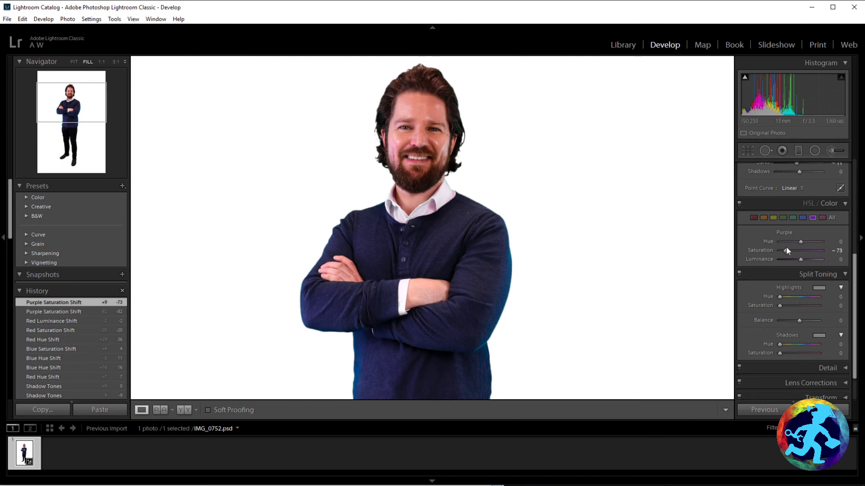
double_click(764, 252)
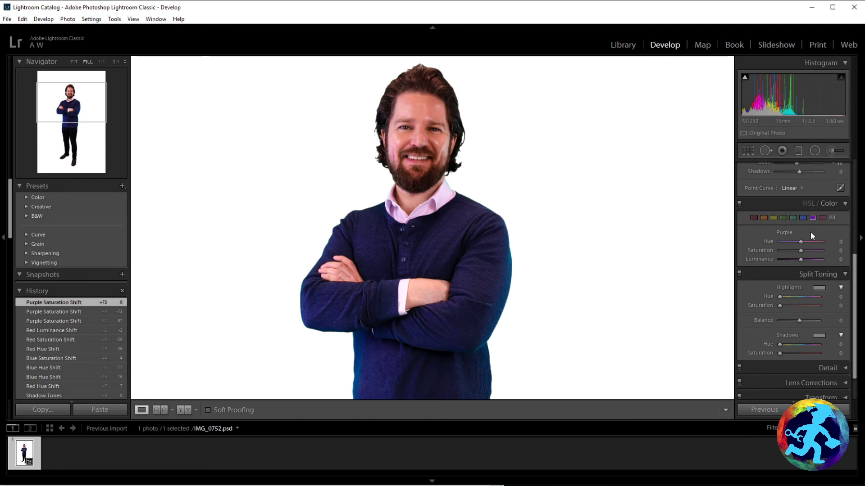
mouse_move(799, 251)
mouse_down()
mouse_move(784, 250)
mouse_move(801, 258)
mouse_move(785, 259)
mouse_move(800, 261)
mouse_up()
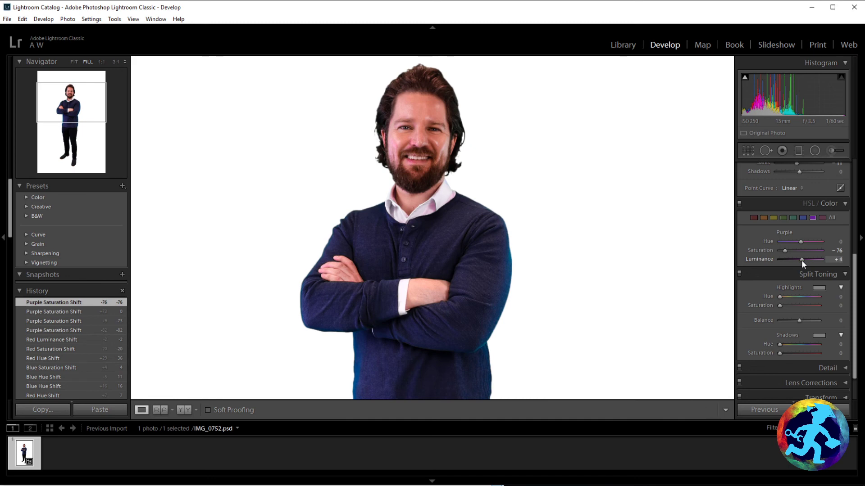
drag(801, 260, 801, 260)
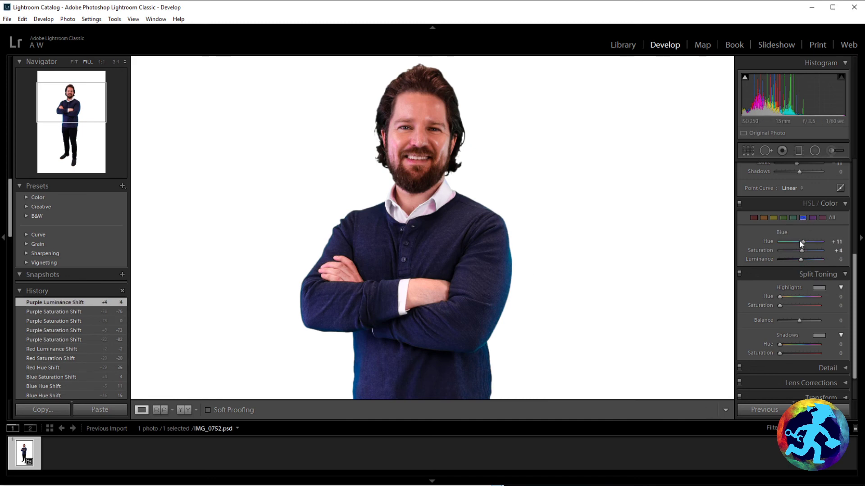
Set the Blue range's Hue to -7, Saturation to -2 and Luminance to +2 to refine the sweater colour.
mouse_move(799, 250)
mouse_down()
mouse_move(795, 259)
mouse_move(805, 258)
mouse_move(799, 241)
mouse_up()
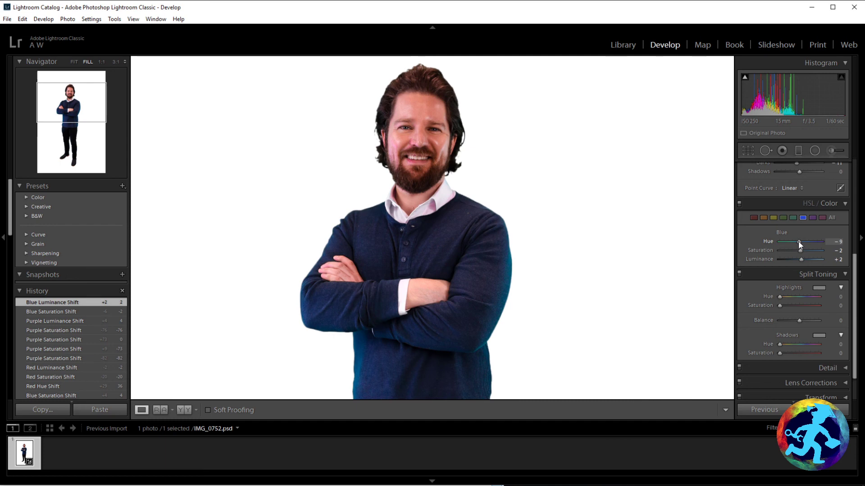
drag(798, 241, 798, 241)
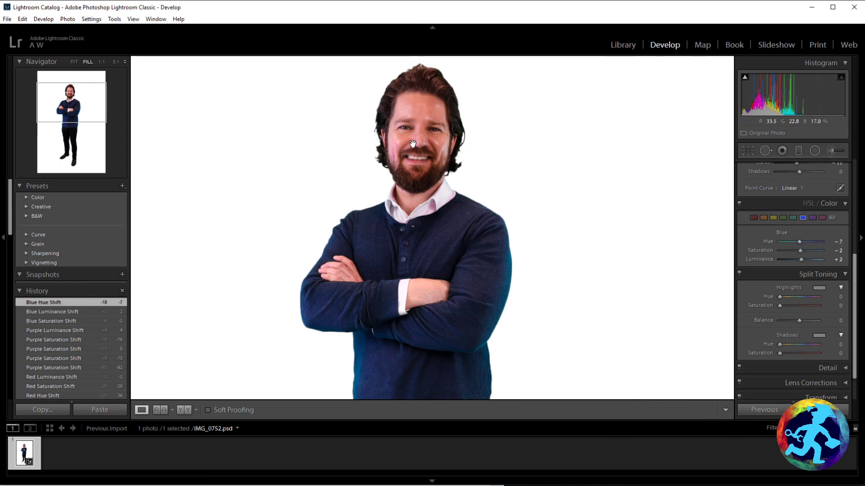
key(backslash)
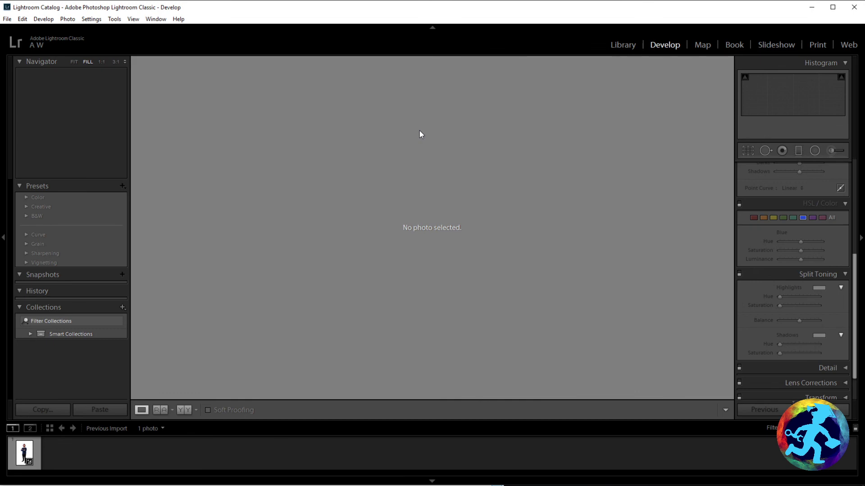
click(38, 446)
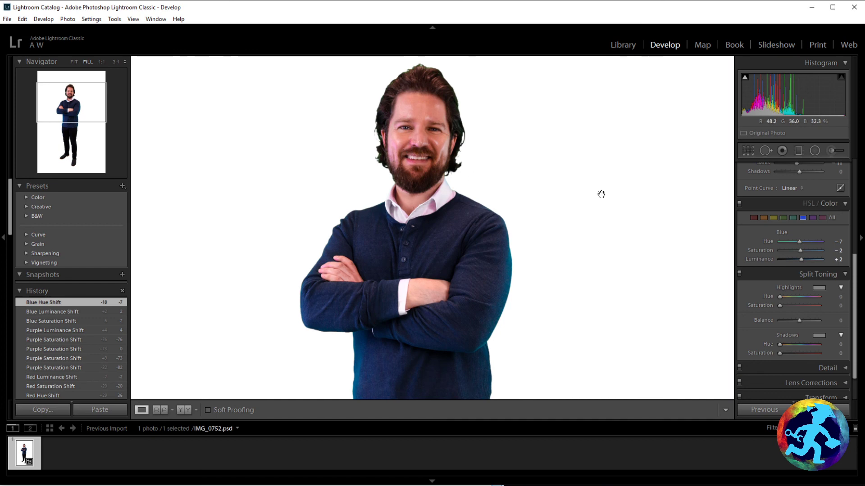
Set the Purple range's Saturation to -27 and the Orange range's Hue to -11, Saturation to -9 and Luminance to -9.
click(809, 218)
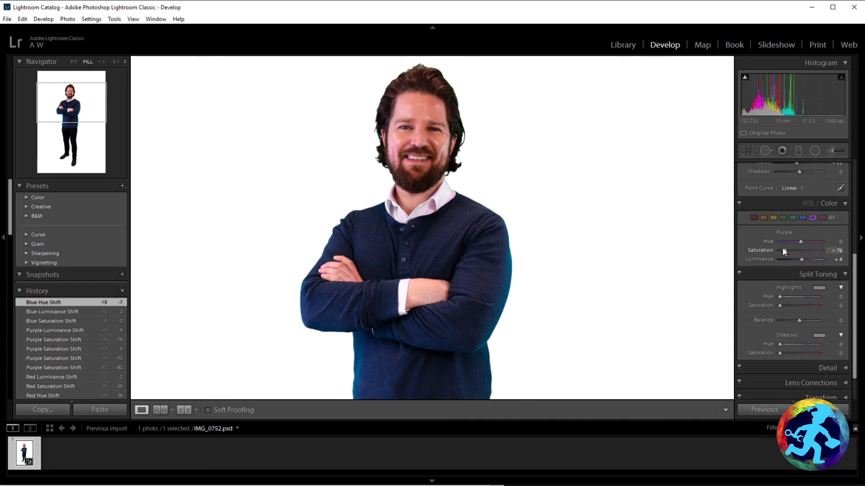
drag(792, 247, 796, 239)
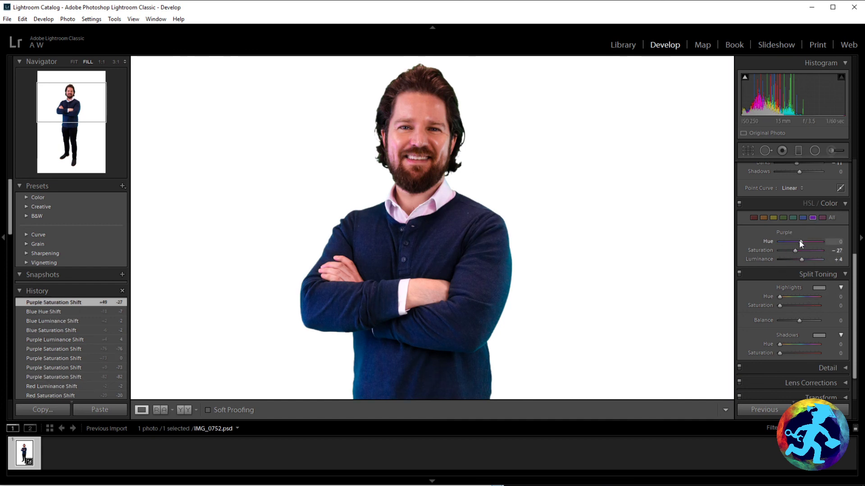
click(765, 217)
mouse_move(799, 249)
mouse_down()
mouse_move(788, 251)
mouse_move(803, 255)
mouse_move(793, 243)
mouse_move(801, 242)
mouse_move(798, 260)
mouse_up()
click(811, 217)
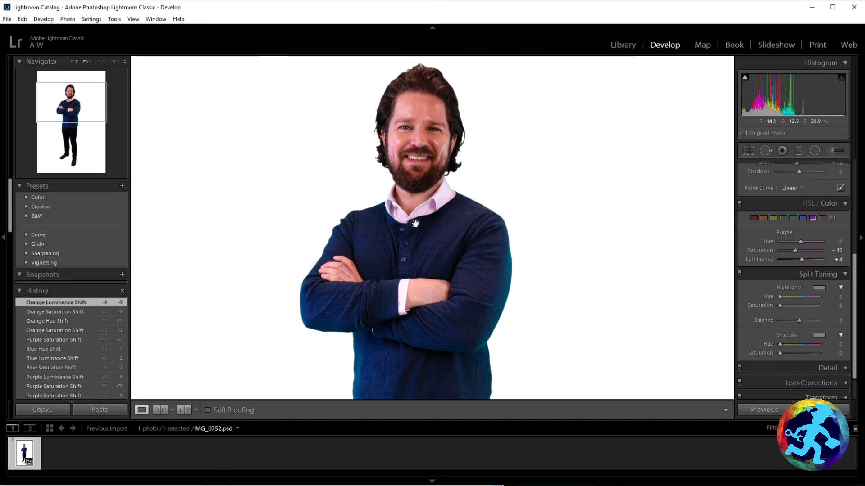
Examine the man from head to shoes, checking the colours and cut-out edges of his face, sweater, trousers and shoes.
scroll(458, 149, up, 2)
scroll(458, 149, down, 3)
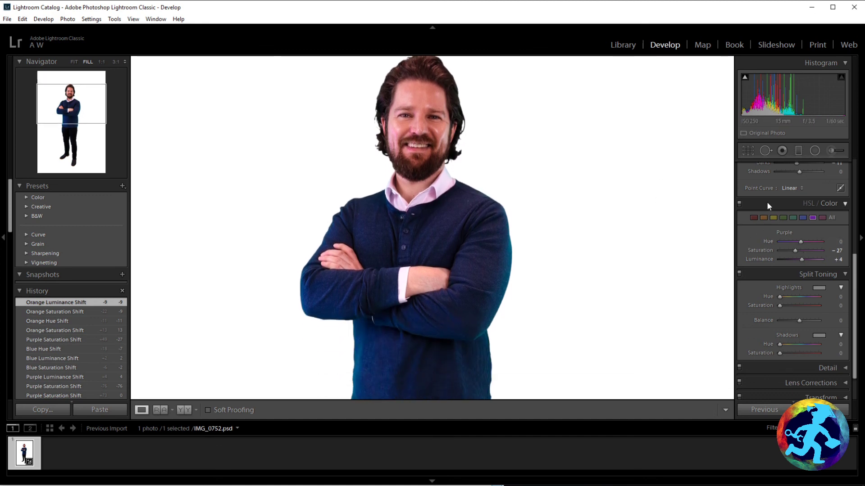
scroll(464, 116, up, 2)
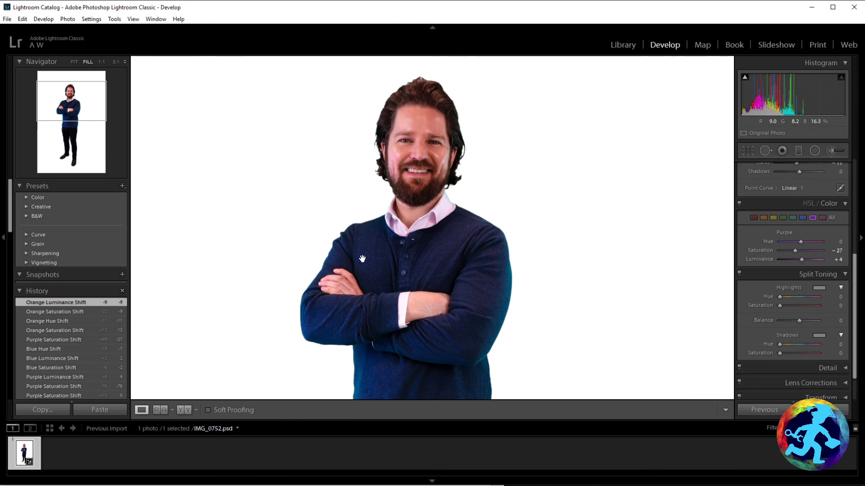
scroll(414, 324, down, 10)
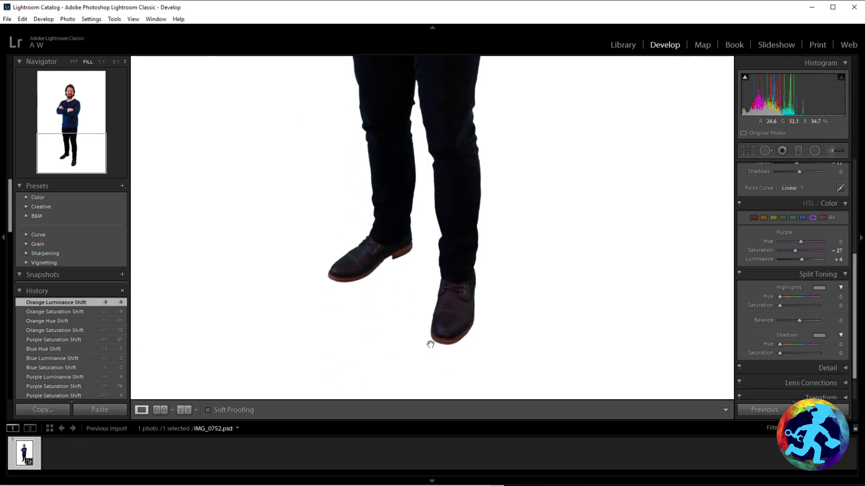
scroll(429, 141, up, 3)
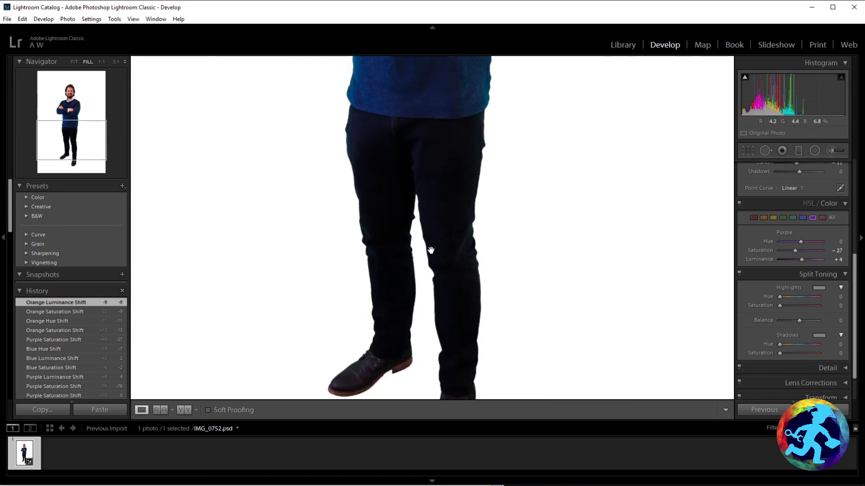
scroll(426, 248, down, 2)
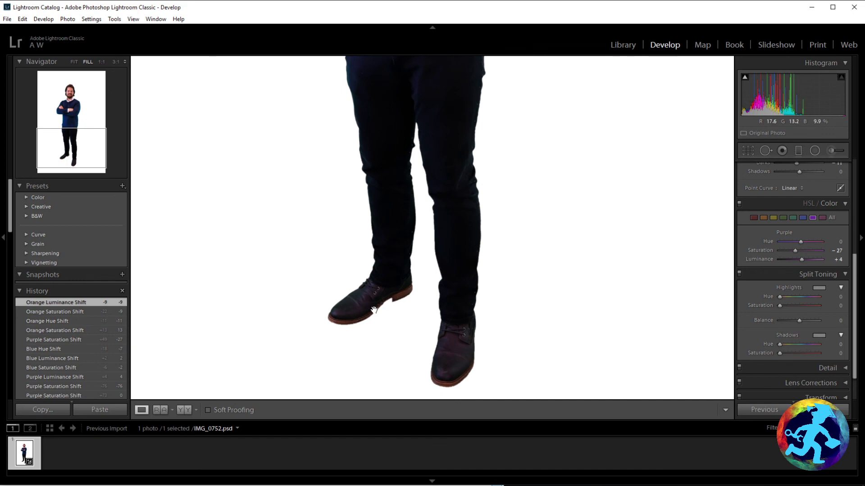
scroll(409, 272, up, 2)
scroll(409, 273, up, 5)
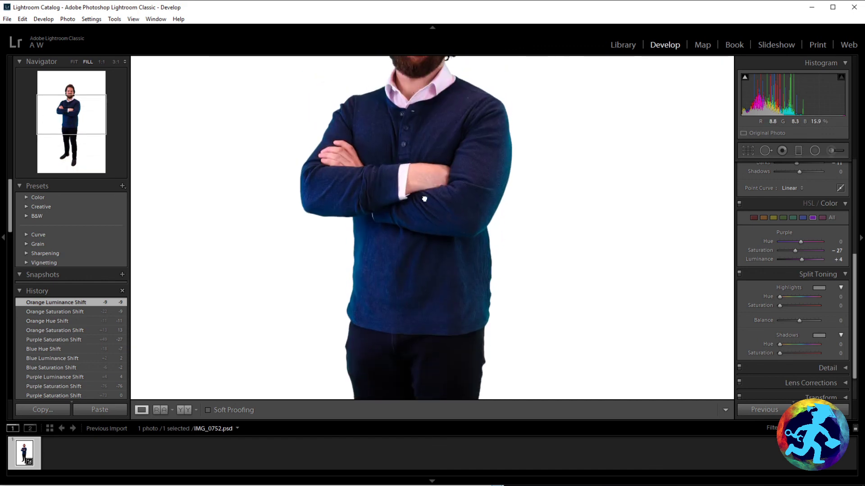
scroll(448, 231, up, 1)
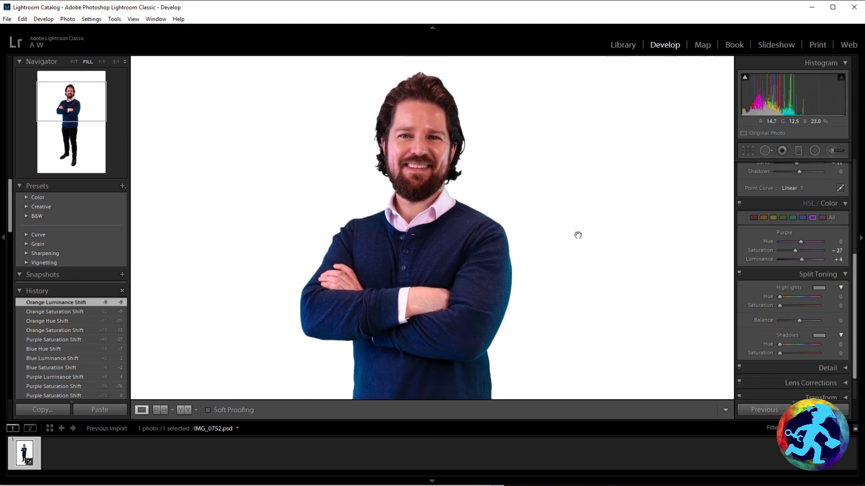